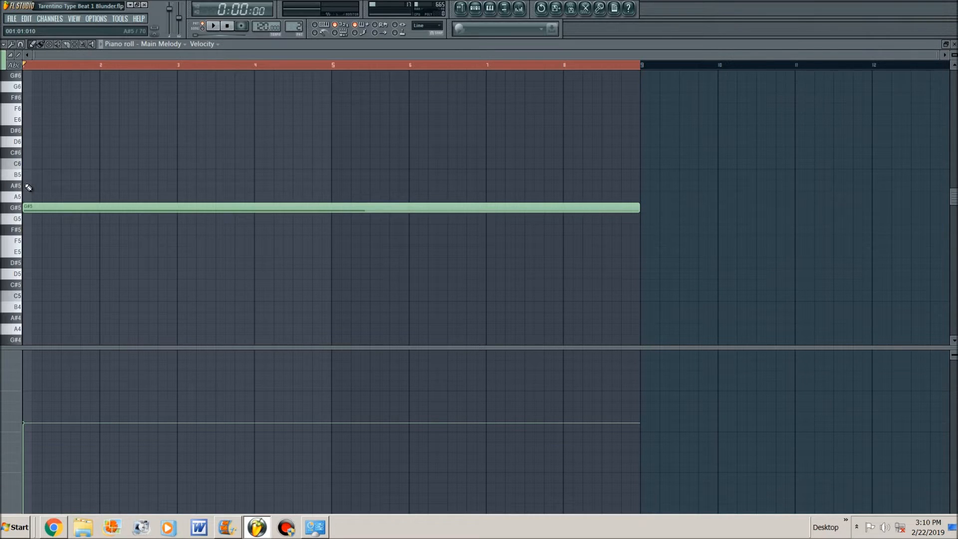
Play back the Main Melody note with its mixer effects list shown, and replay it with only the piano roll open.
key(F9)
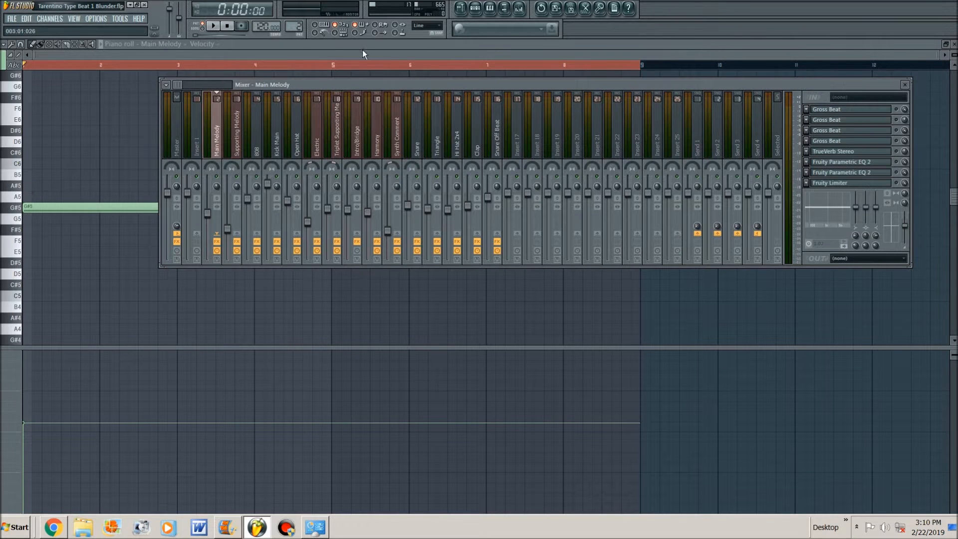
key(space)
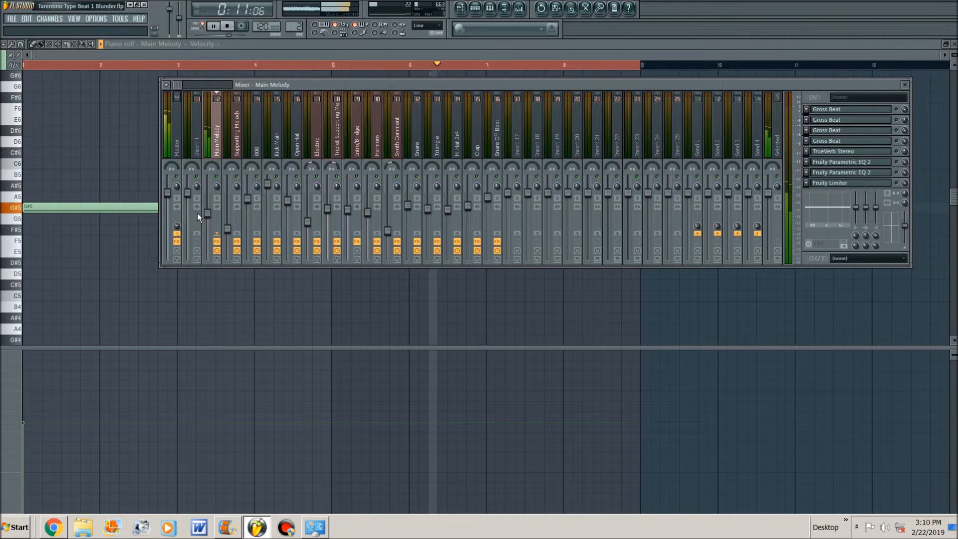
key(space)
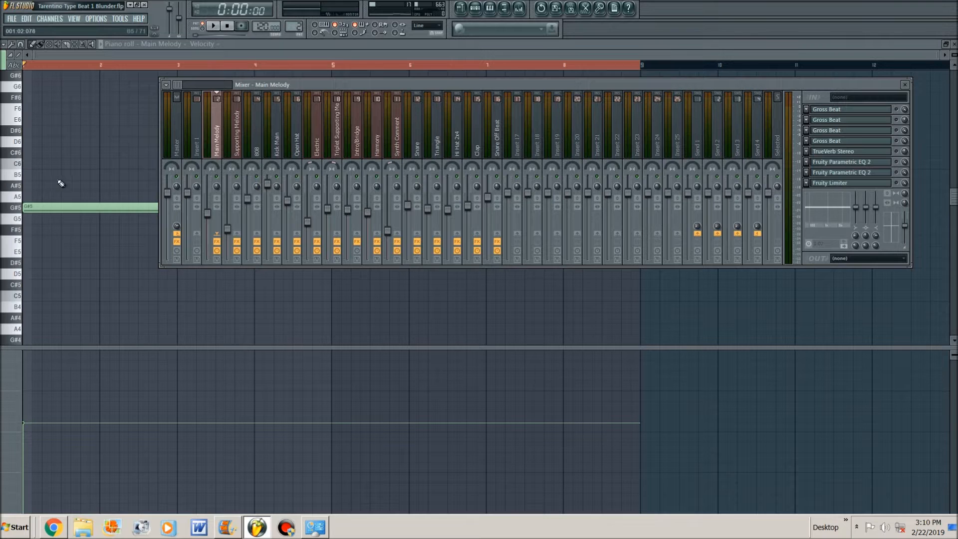
key(F9)
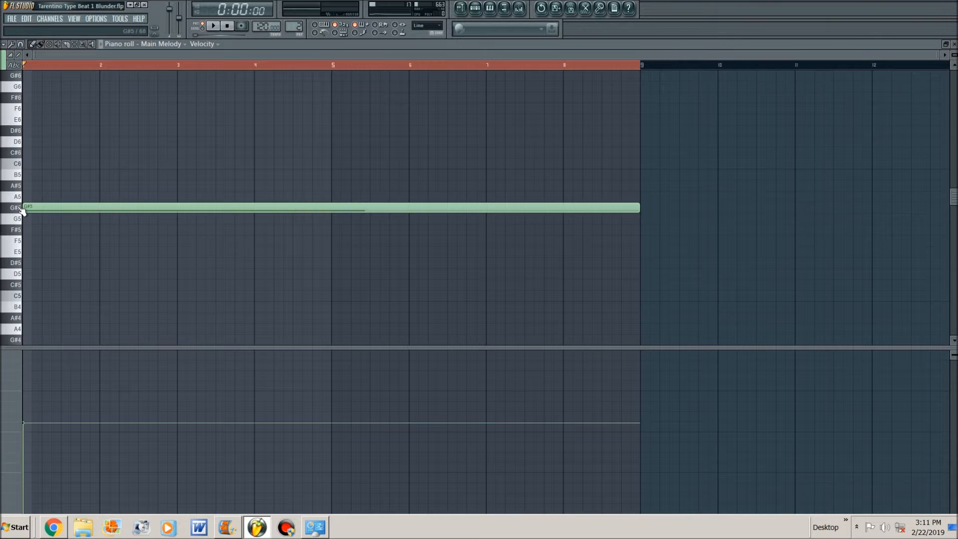
key(space)
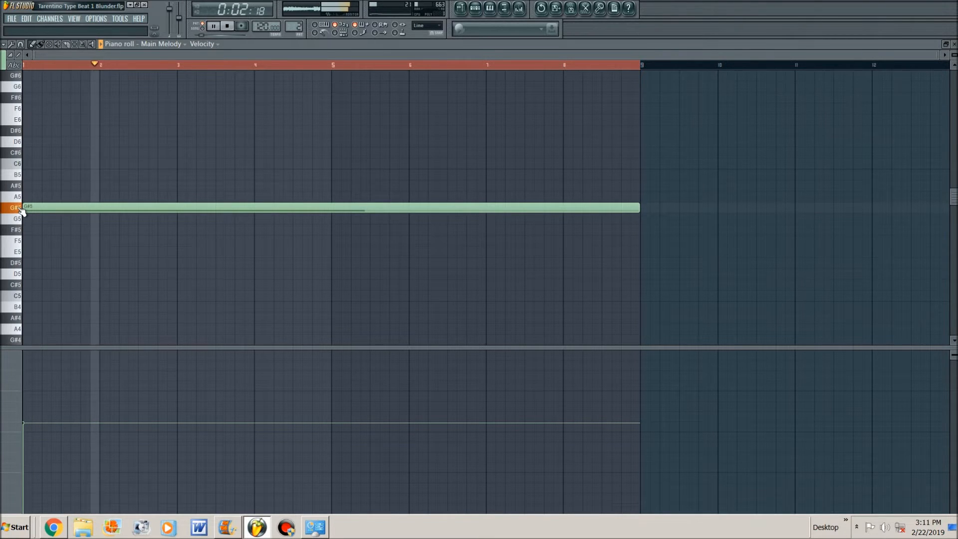
key(space)
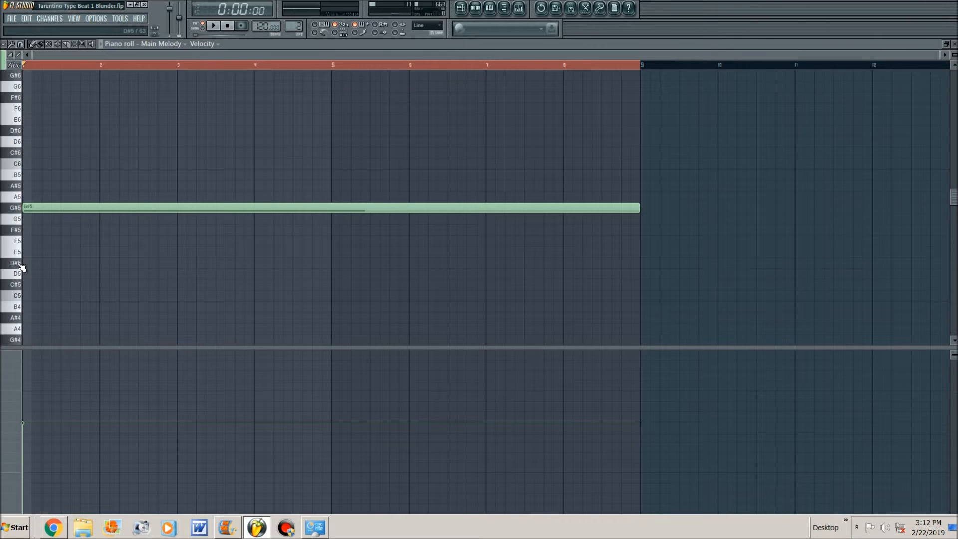
Open the first Gross Beat effect on the Main Melody mixer track and listen to the melody with its Slow Tripplet preset.
key(F9)
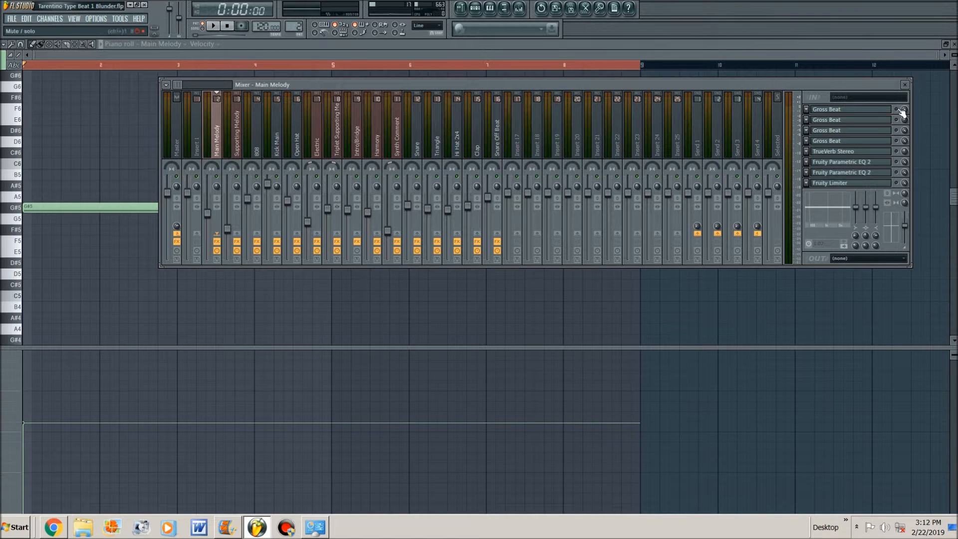
click(840, 111)
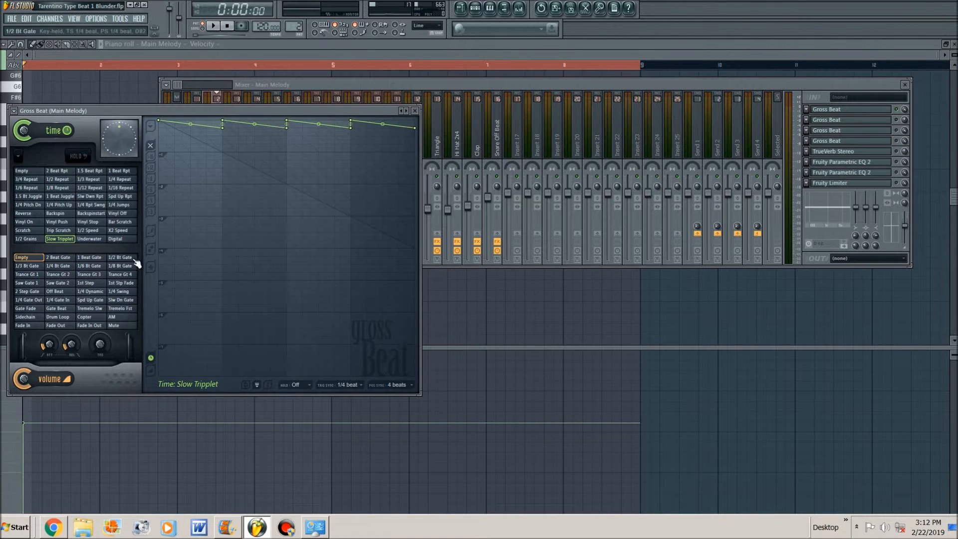
key(space)
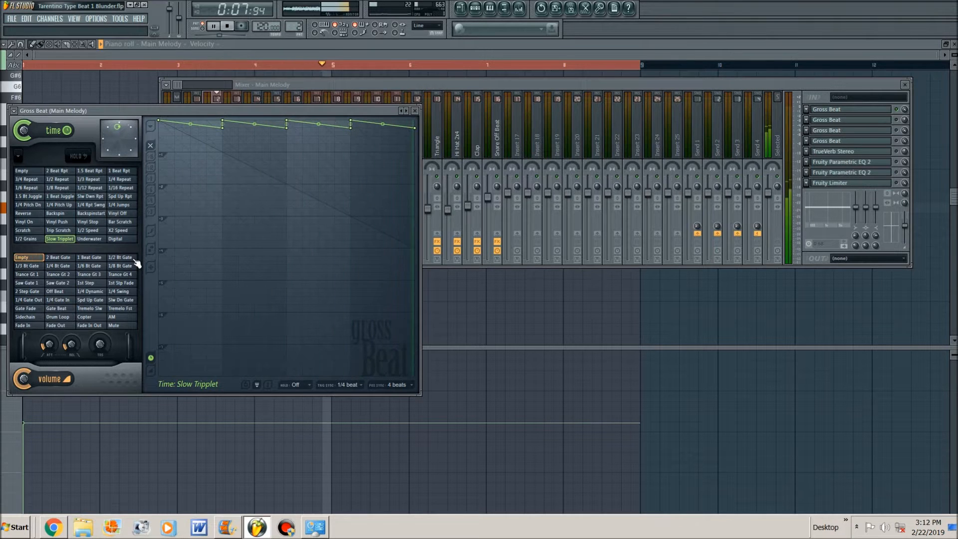
key(space)
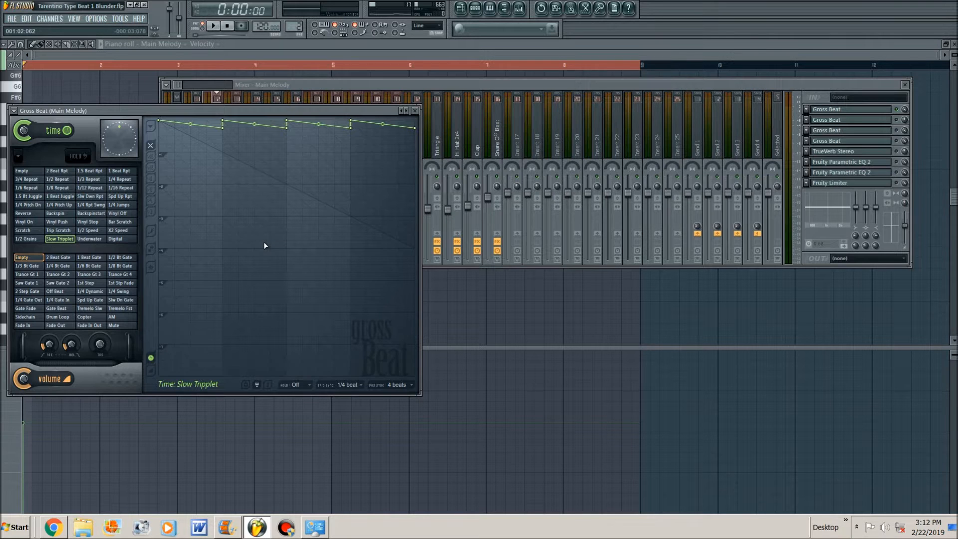
click(98, 92)
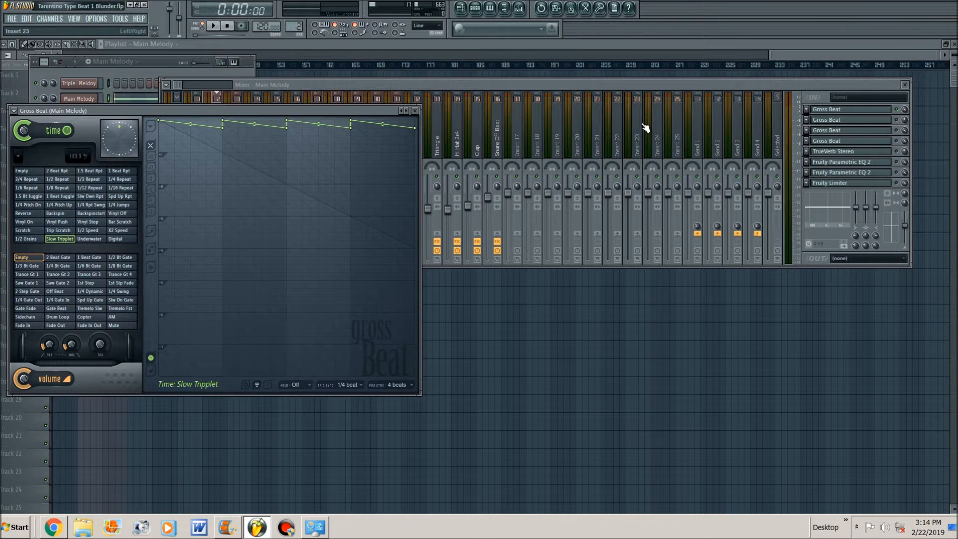
key(space)
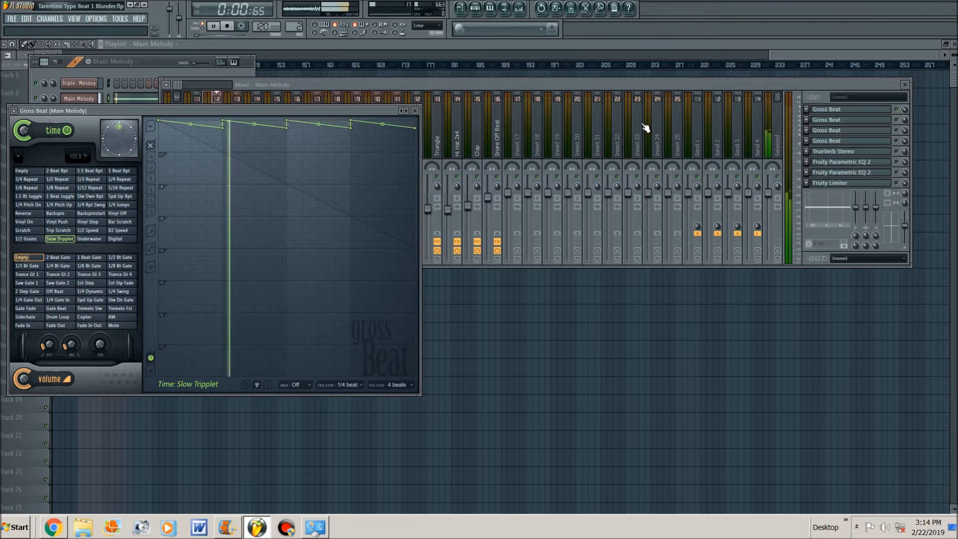
key(space)
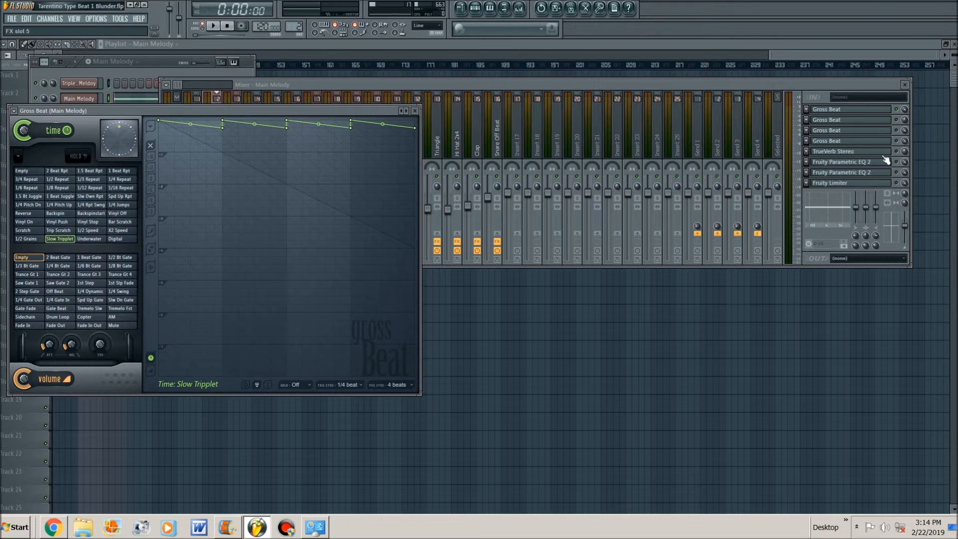
Enable TrueVerb Stereo, both Fruity Parametric EQ 2 effects and Fruity Limiter on the Main Melody track and play the melody.
click(901, 156)
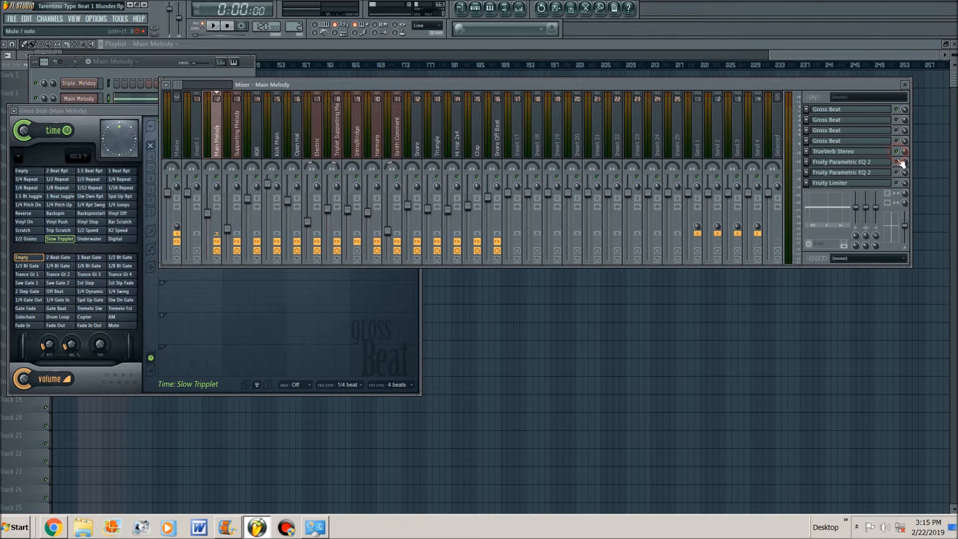
click(899, 172)
key(space)
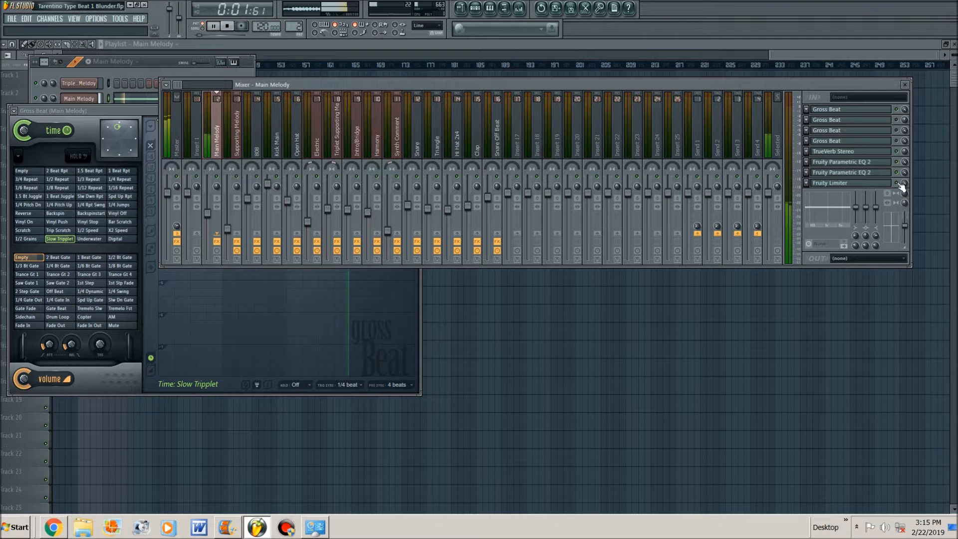
Examine the settings of the two Fruity Parametric EQ 2 effects during playback, close them and stop the melody.
click(882, 163)
click(882, 163)
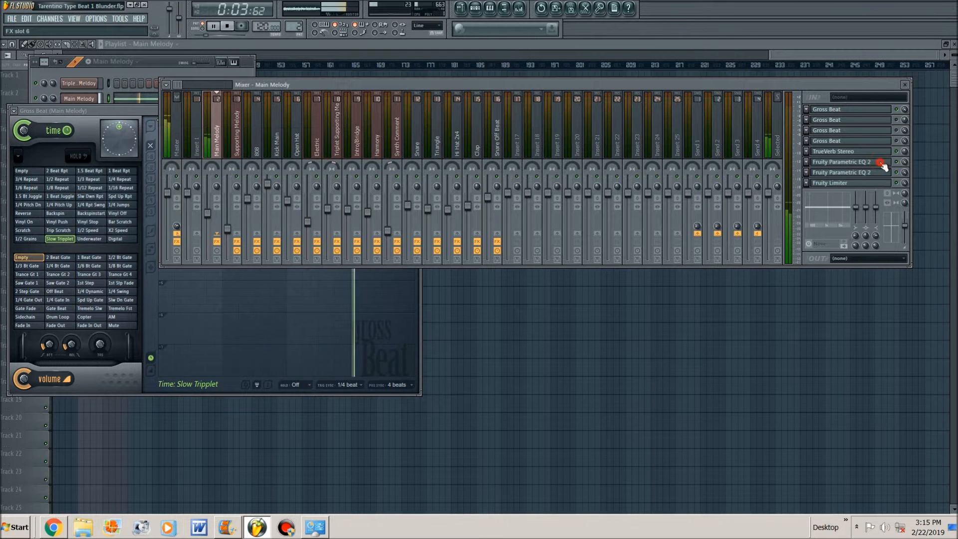
click(874, 174)
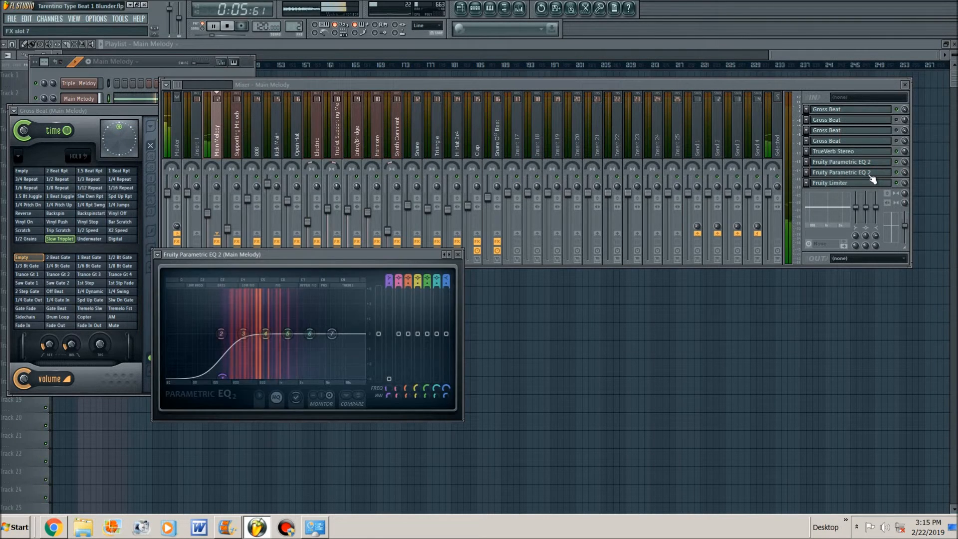
click(873, 175)
key(space)
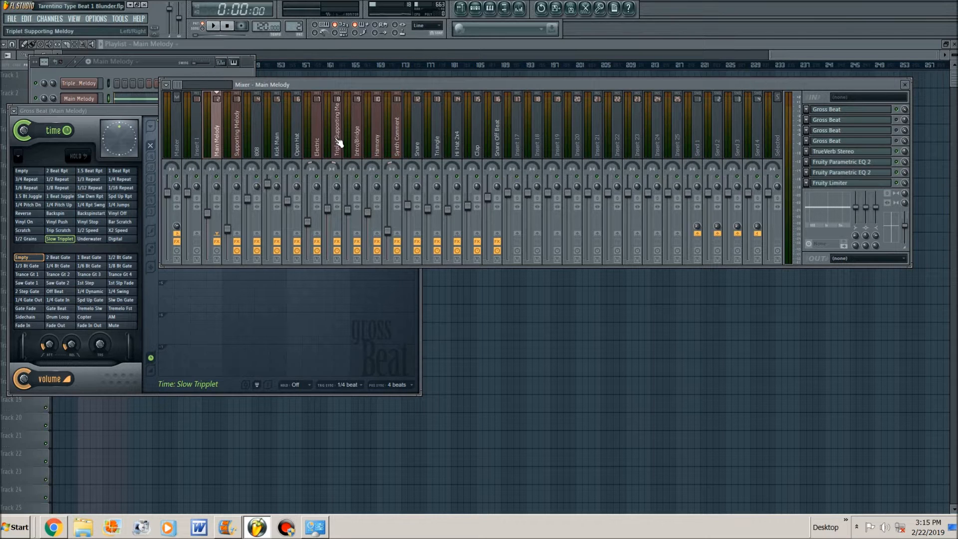
Return to the playlist, play the Main Melody clip and unmute the Snare clip.
key(F12)
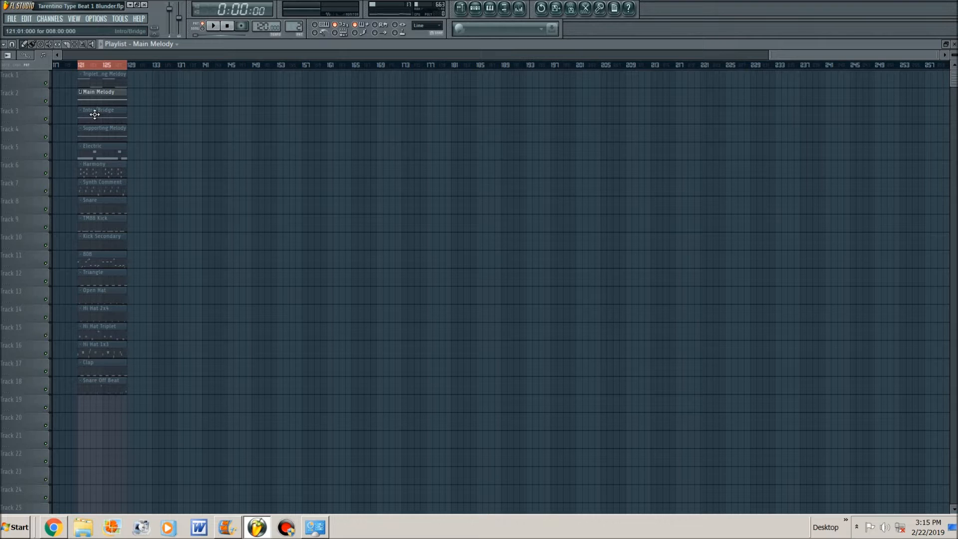
key(space)
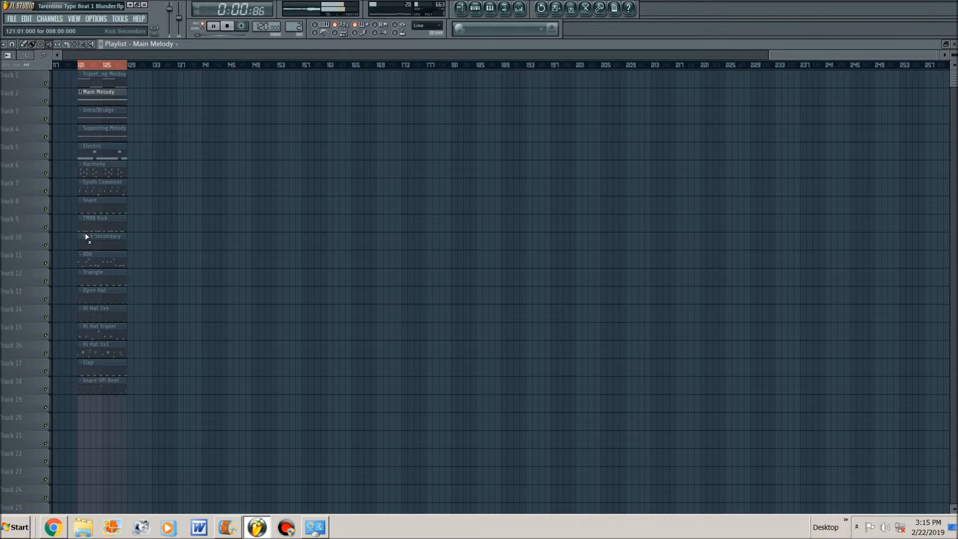
key(space)
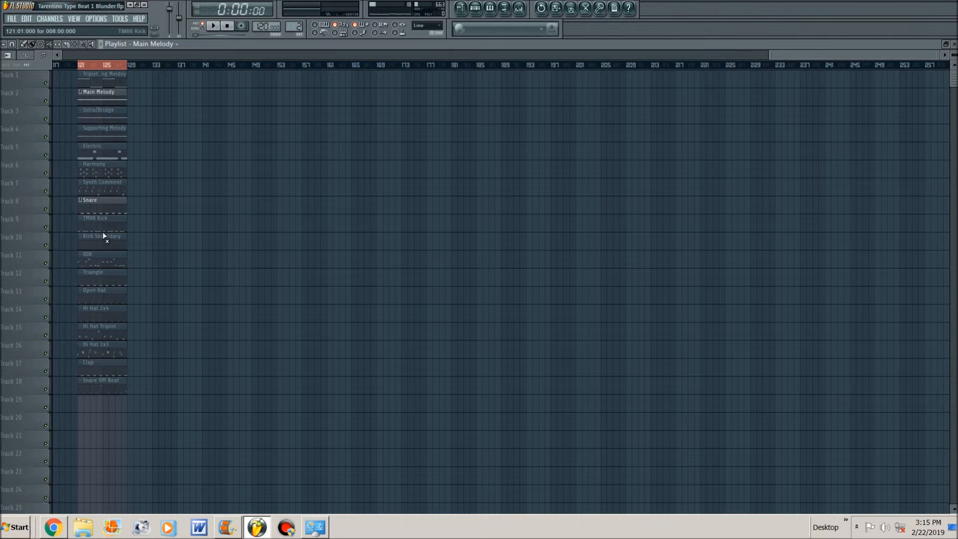
Unmute the TM88 Kick, Open Hat, Hi Hat 2x4, Hi Hat Triplet, Hi Hat 1x3, Clap and Snare Off Beat clips while auditioning the loop.
click(97, 298)
key(space)
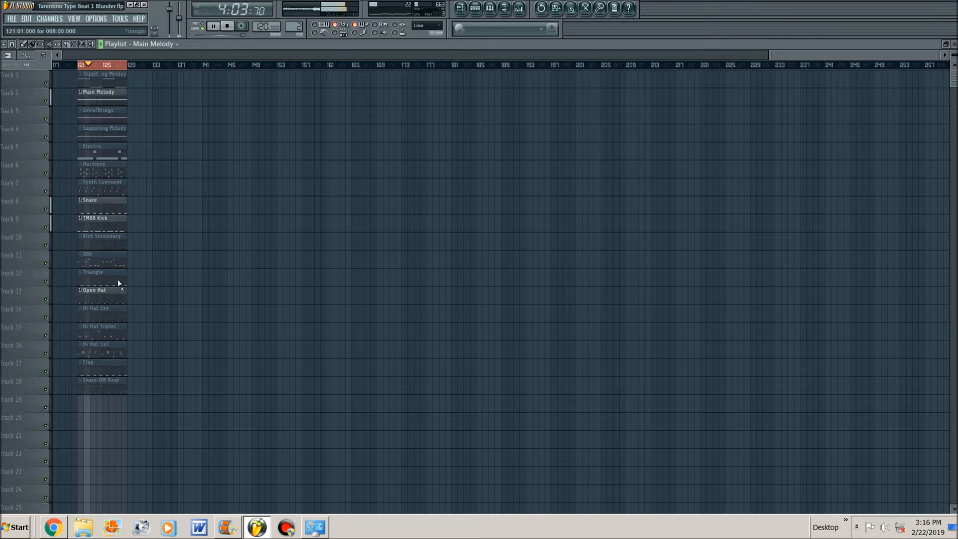
click(108, 316)
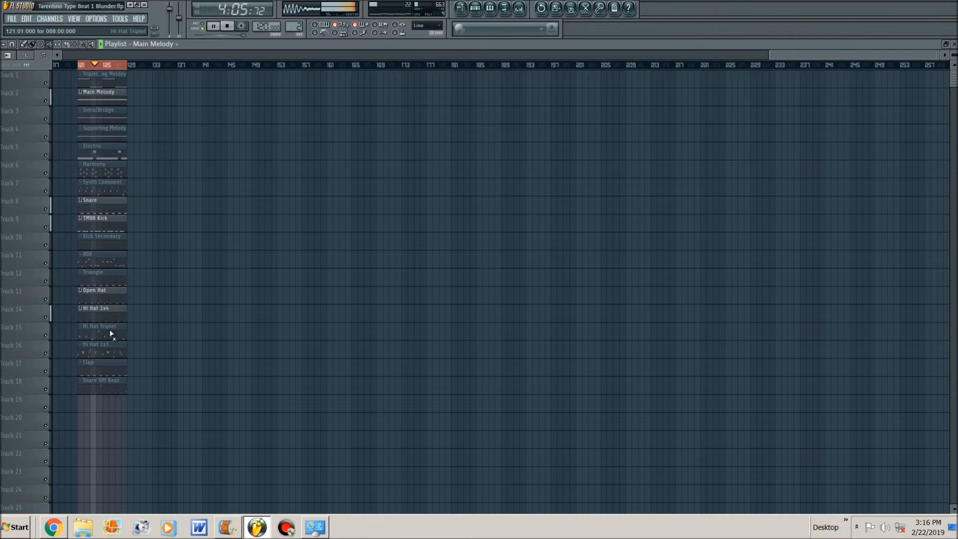
click(111, 334)
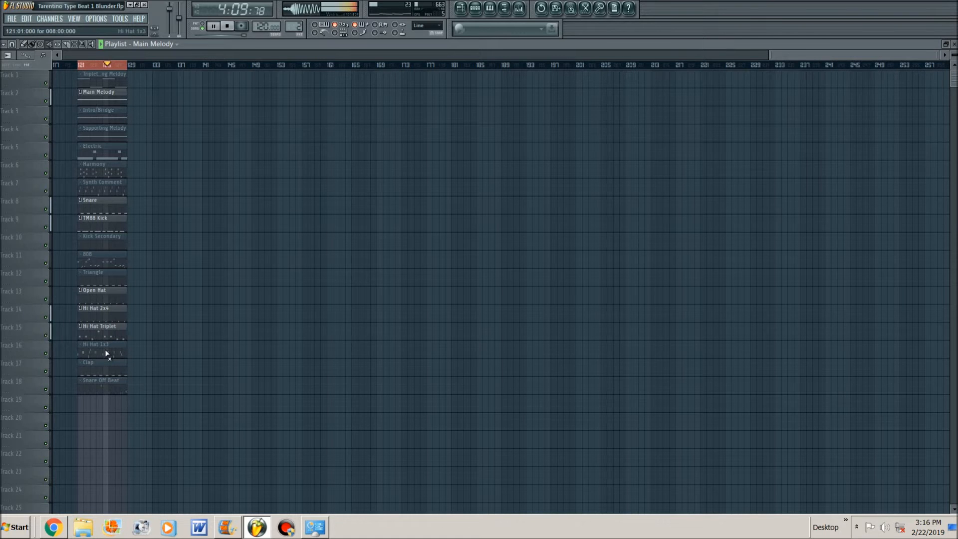
click(106, 353)
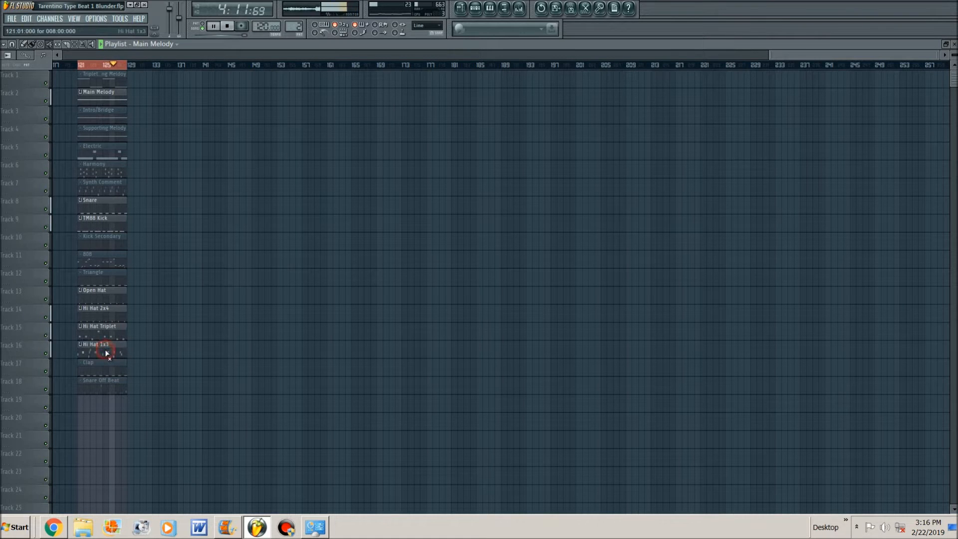
click(100, 367)
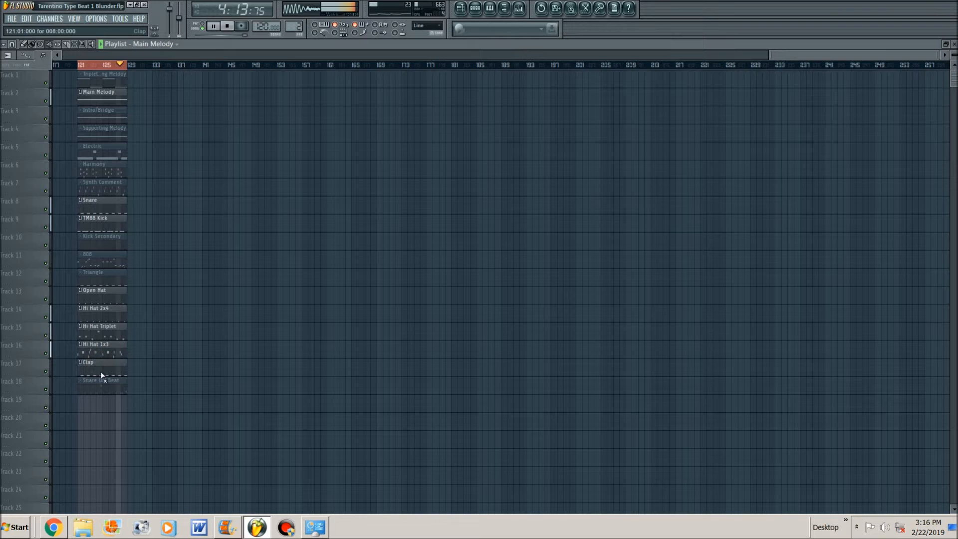
click(101, 385)
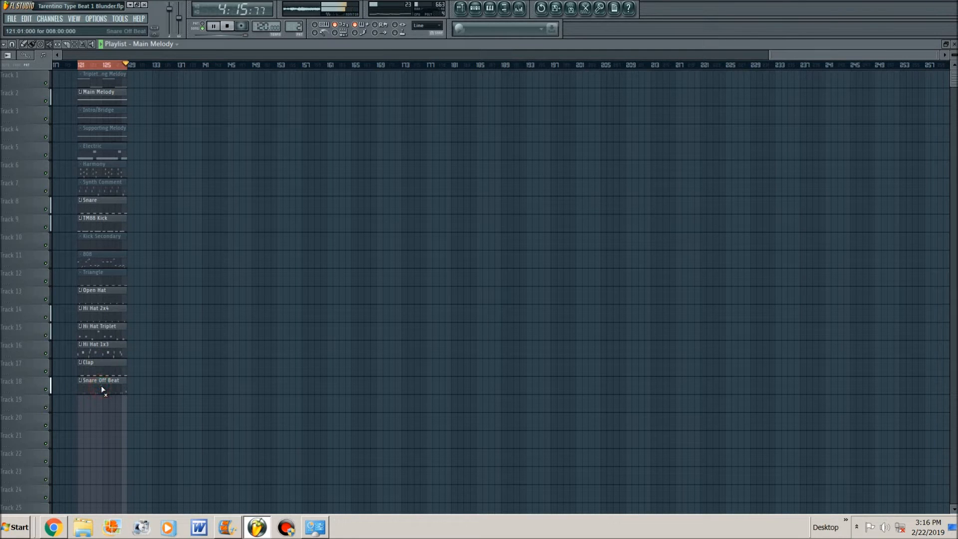
key(space)
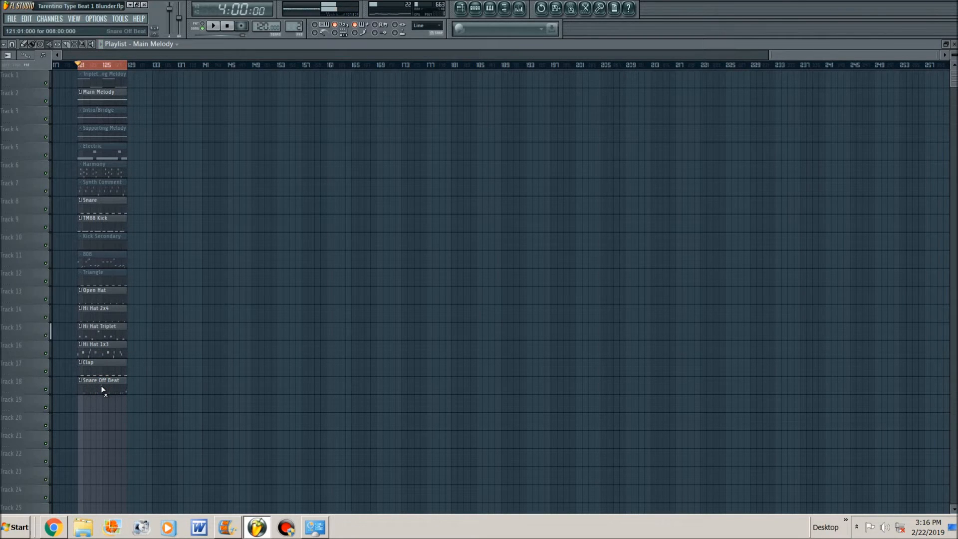
Mute the TM88 Kick clip, unmute the 808 clip and play the loop.
click(100, 238)
click(97, 223)
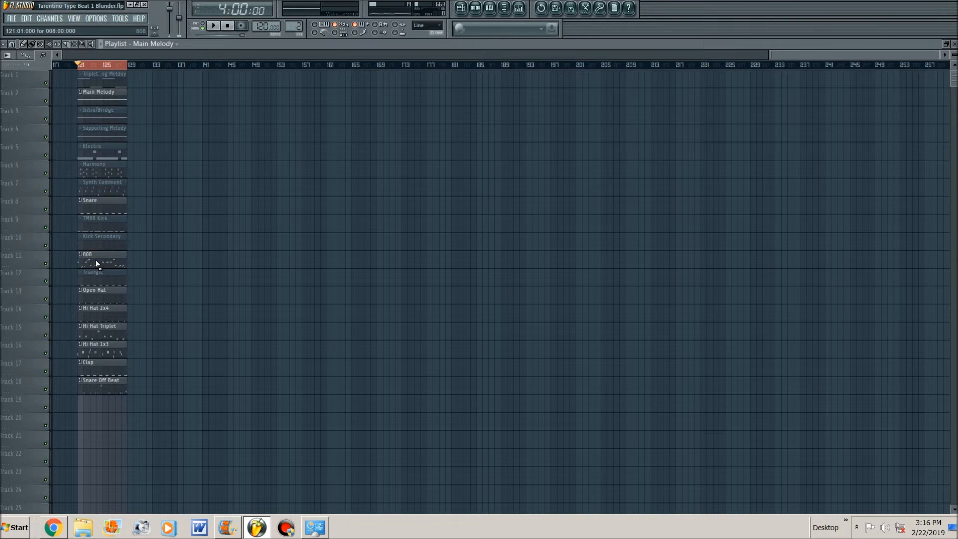
key(space)
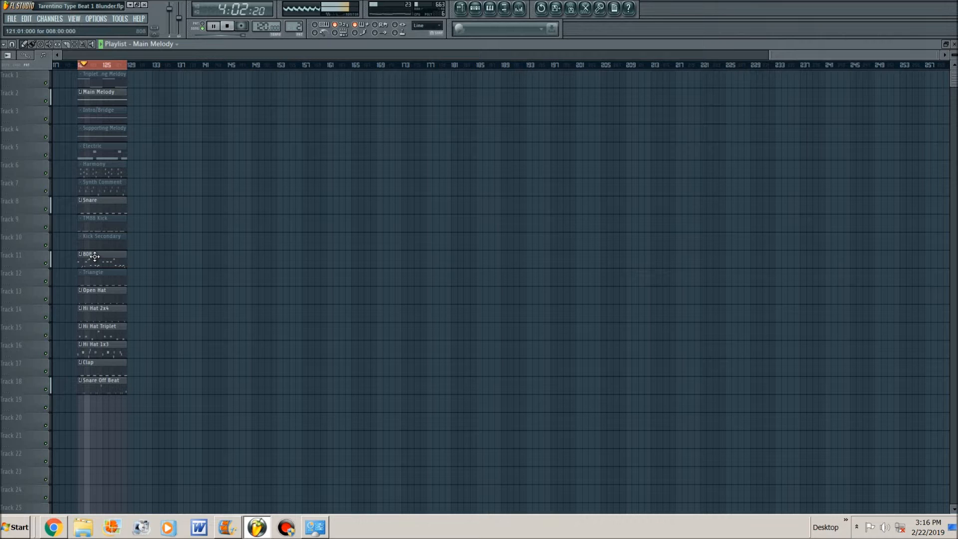
Open the 808 clip's notes in the piano roll, listen to the full eight-bar pattern and return to the playlist.
double_click(101, 263)
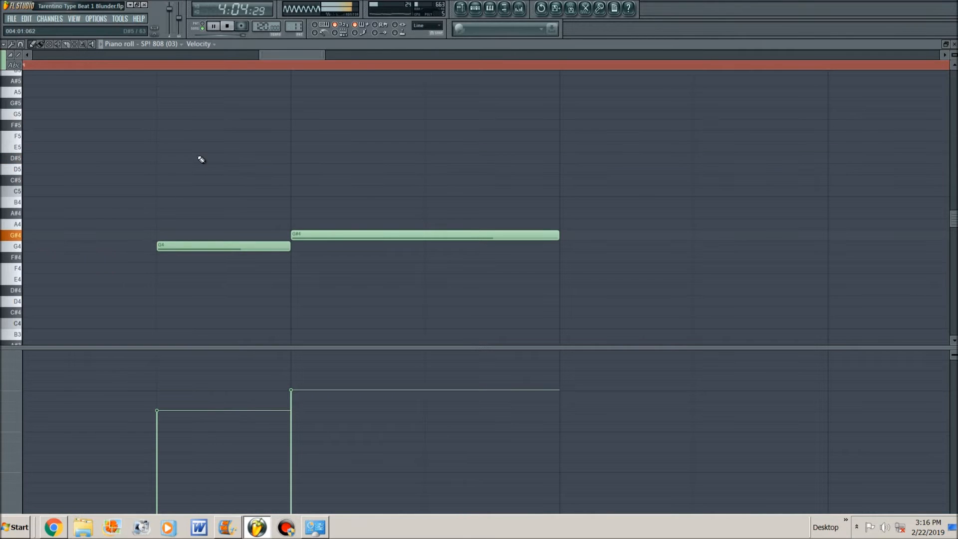
scroll(198, 158, down, 5)
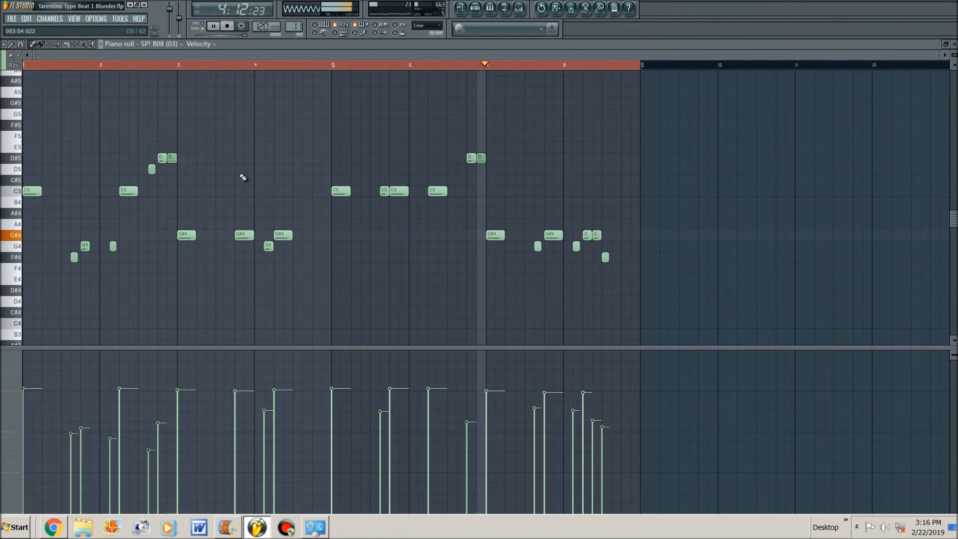
key(space)
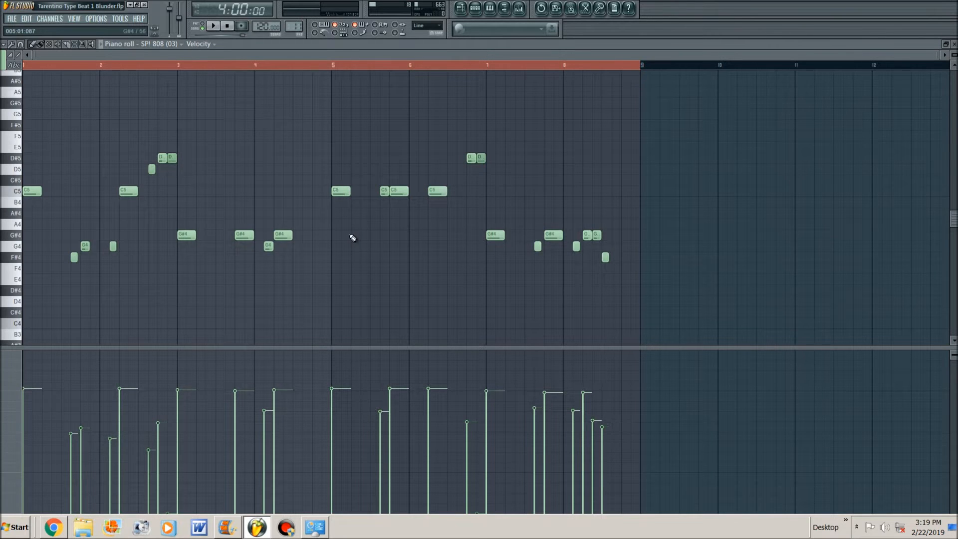
key(space)
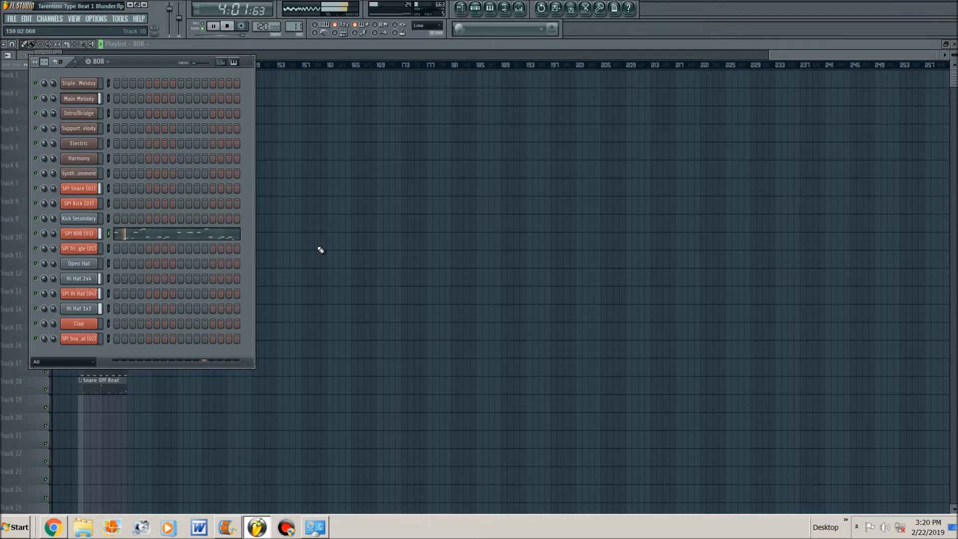
key(space)
right_click(325, 263)
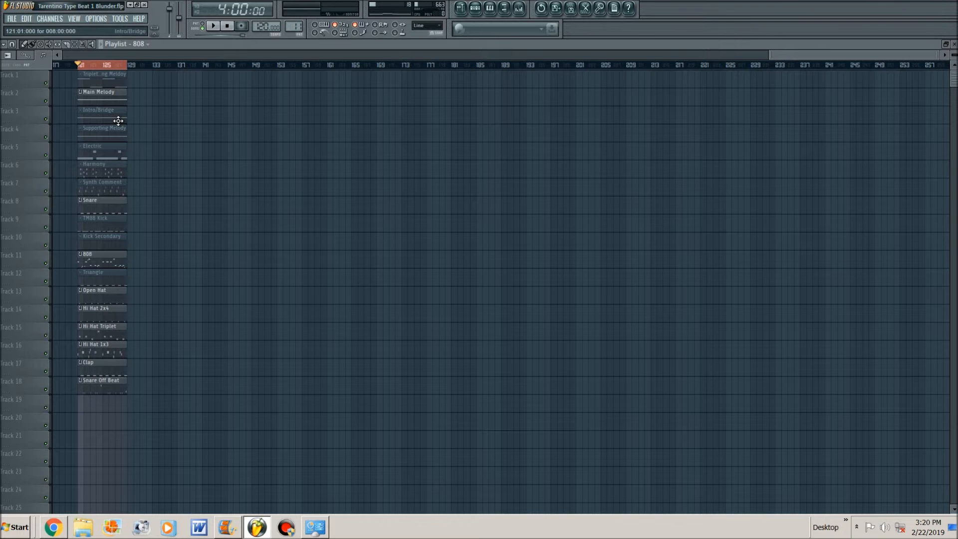
Play the loop with the 808, and unmute the TM88 Kick, Kick Secondary and Triangle clips for another listen.
key(space)
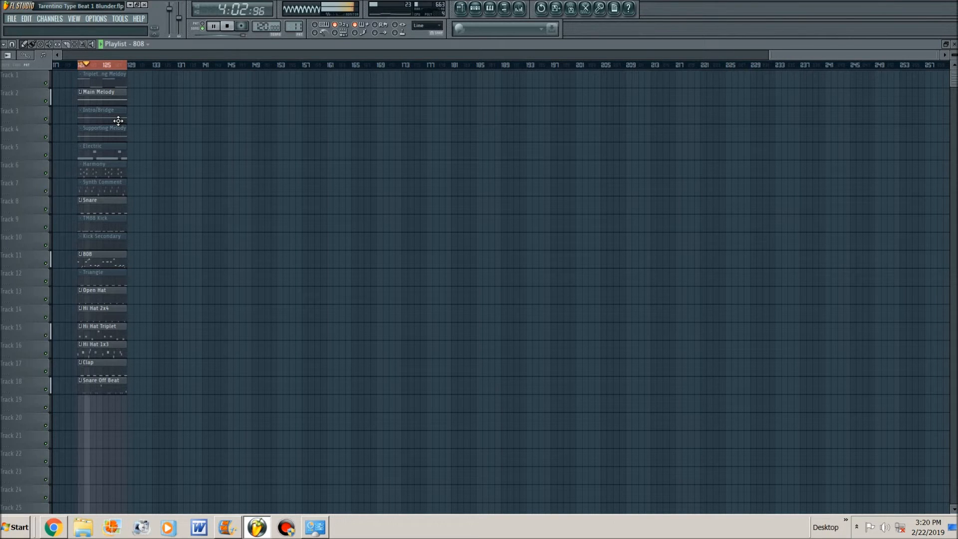
key(space)
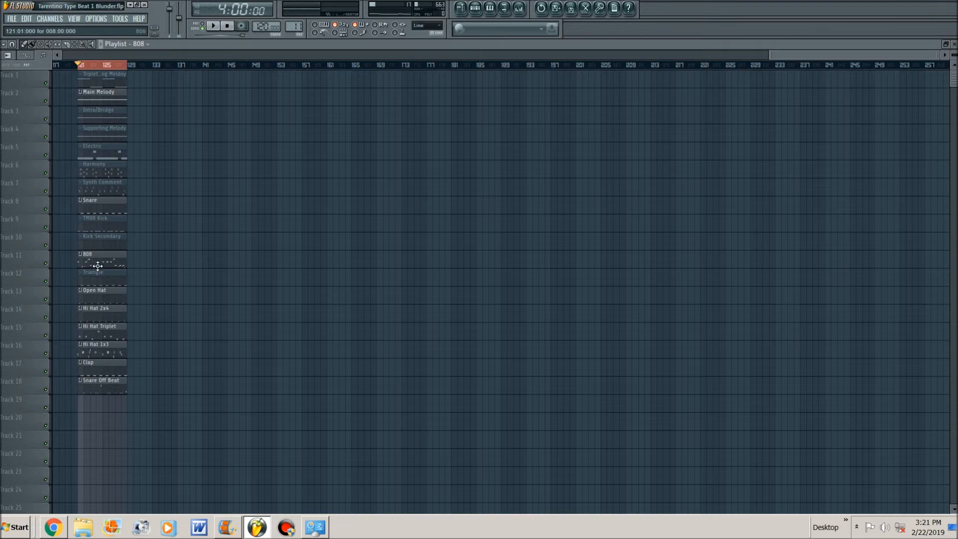
click(95, 226)
click(105, 247)
key(space)
click(105, 276)
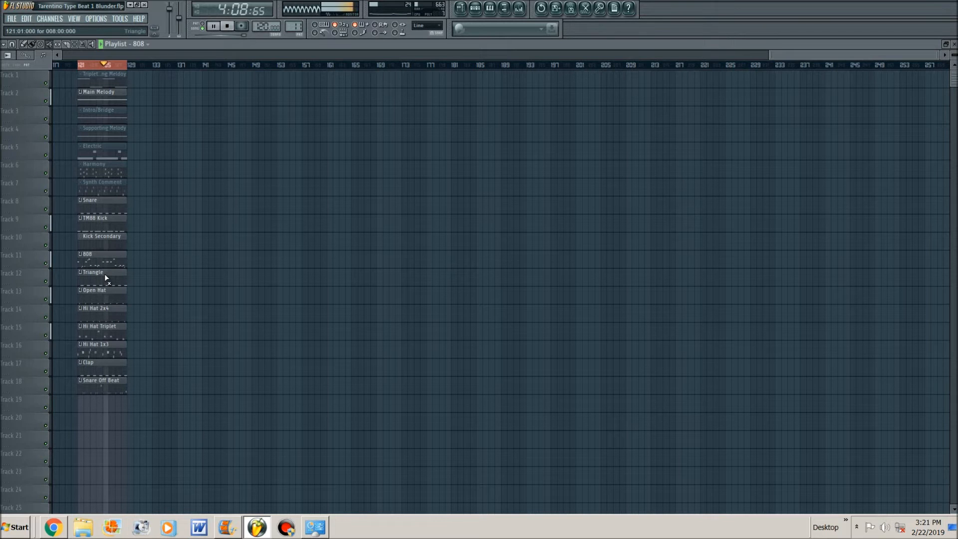
key(space)
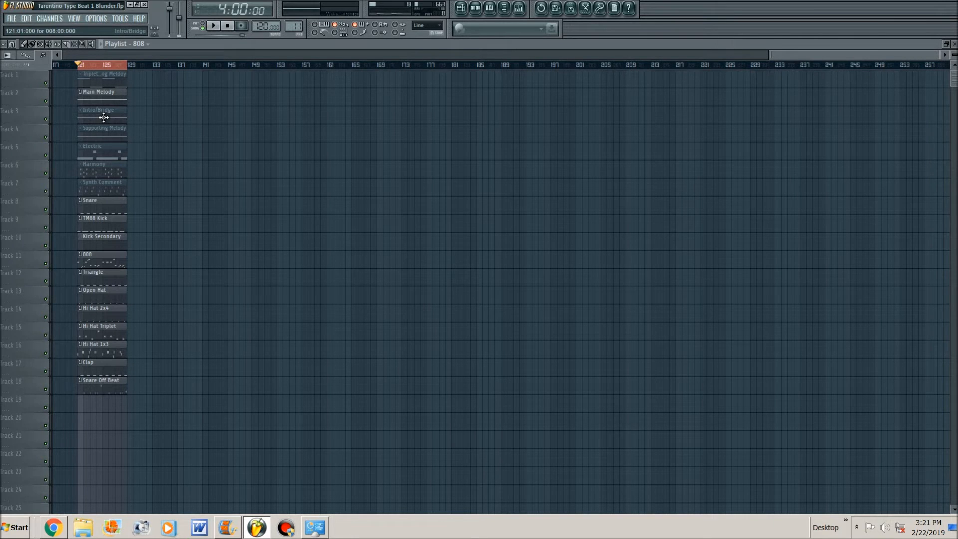
Unmute the Triplet Supporting Meldoy clip, open its notes in the piano roll and play them with the beat.
alt+right_click(105, 83)
double_click(100, 79)
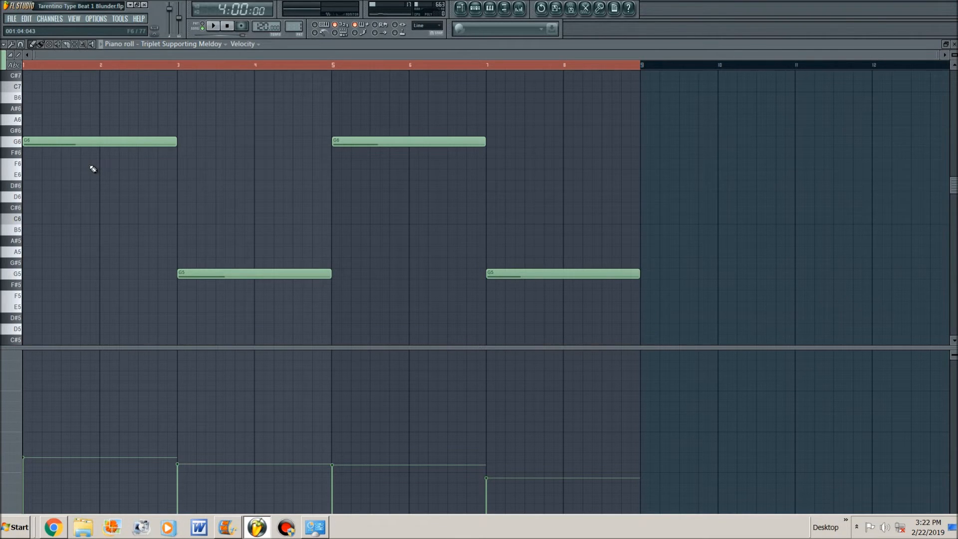
key(space)
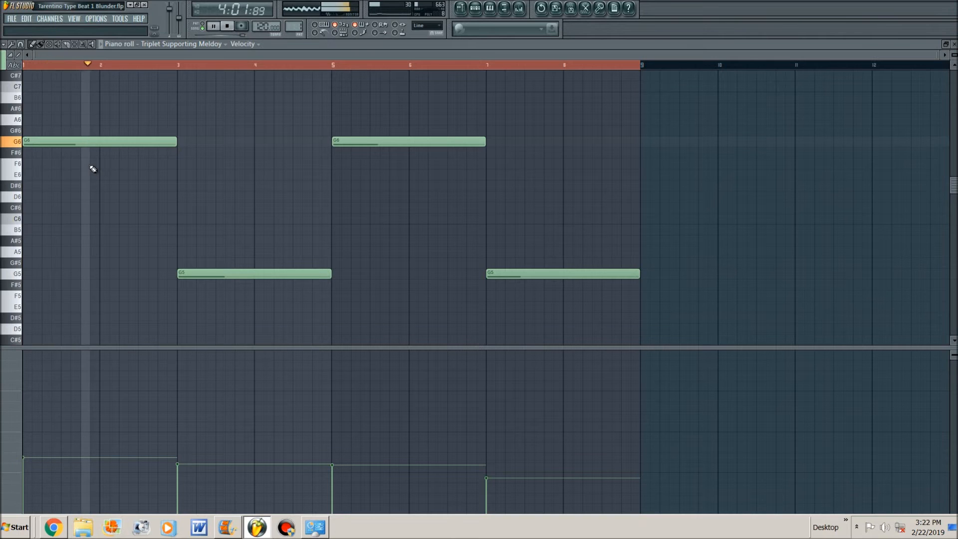
key(Escape)
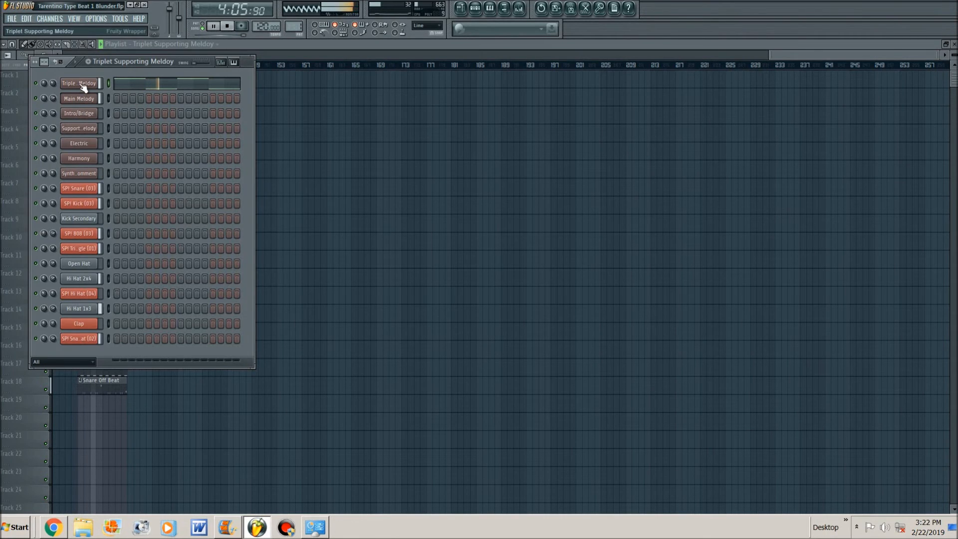
Examine the effects on the Triplet Supporting Meldoy mixer insert, including Gross Beat, while playing, and return to the playlist.
key(F9)
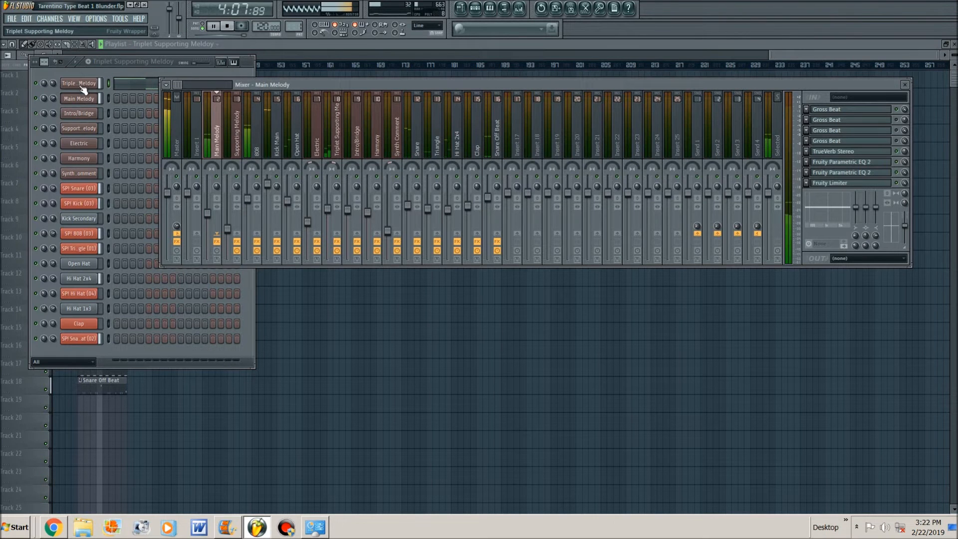
click(337, 132)
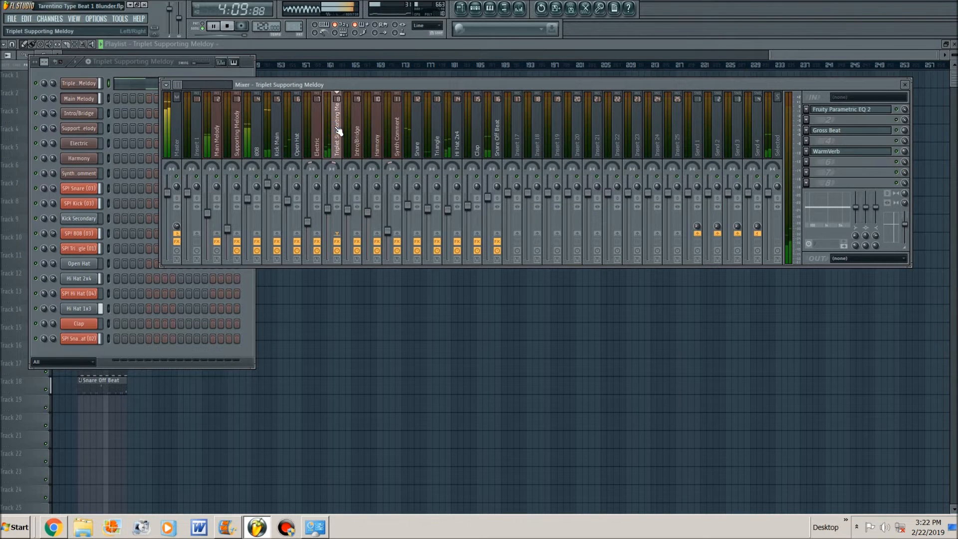
click(849, 135)
click(849, 134)
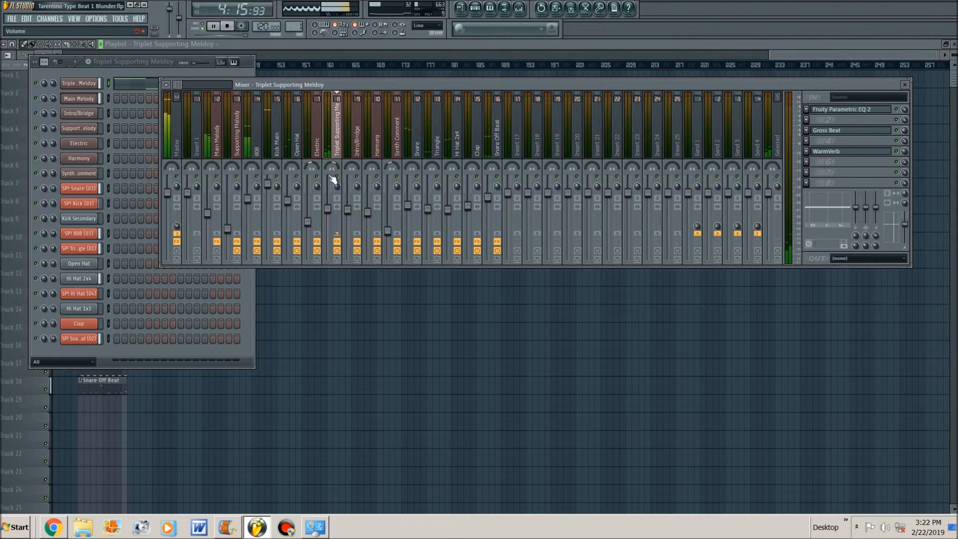
key(space)
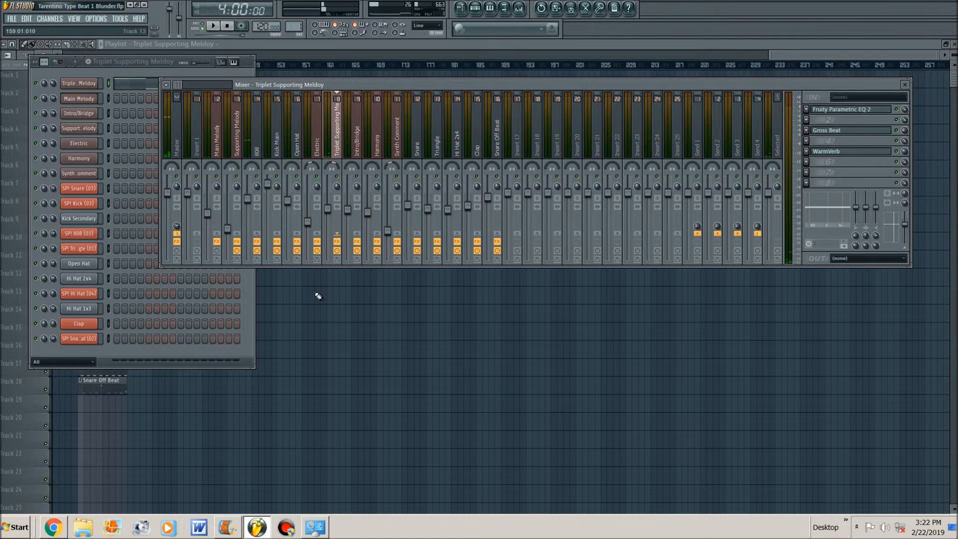
key(F12)
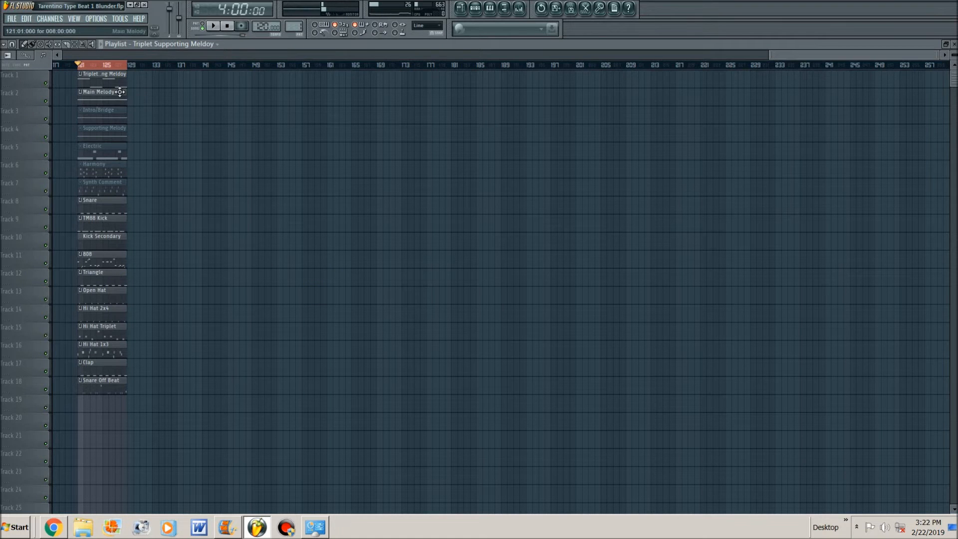
Review the Triplet Supporting Meldoy notes in the piano roll and return to the playlist.
double_click(108, 80)
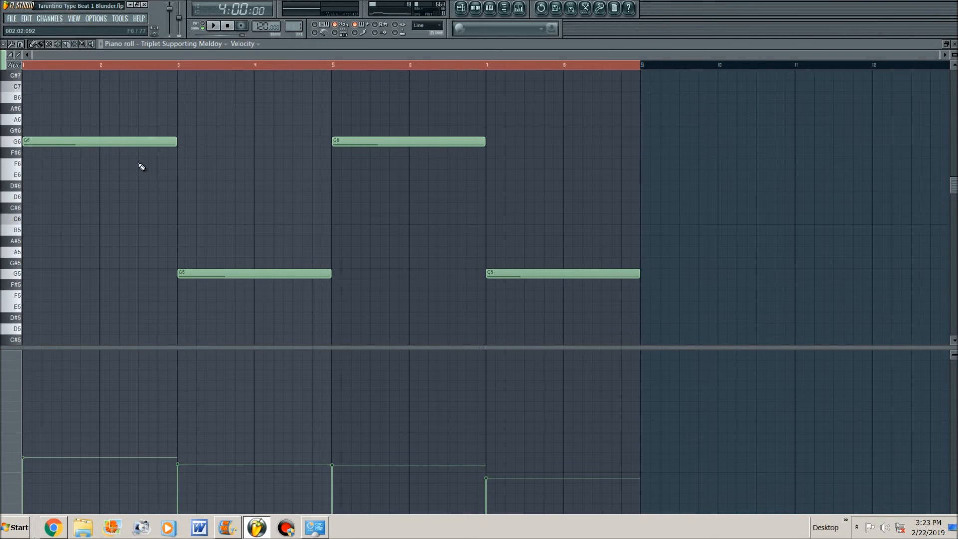
key(Escape)
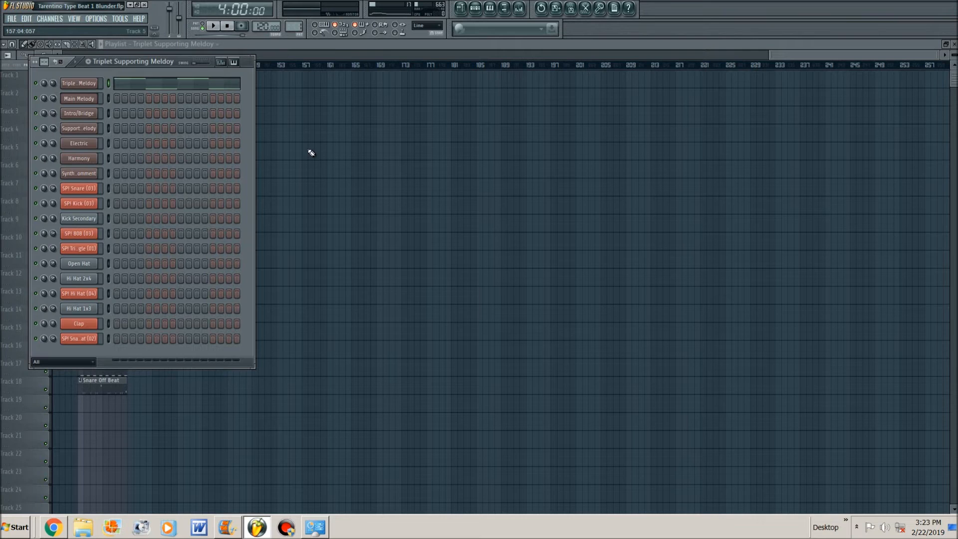
key(F6)
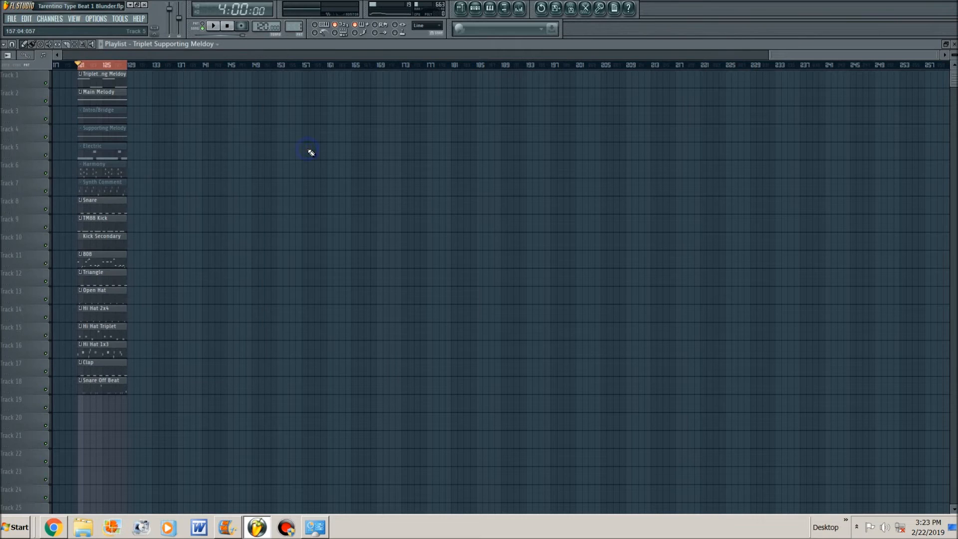
Unmute the Supporting Melody clip, audition its sustained G5 note in the piano roll, mute it again and leave Harmony muted.
click(102, 138)
key(p)
double_click(99, 134)
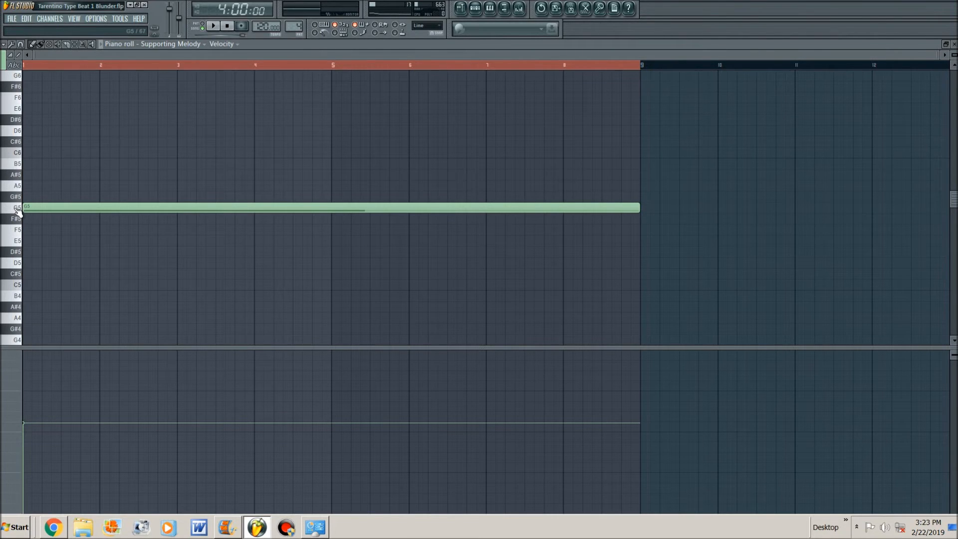
key(space)
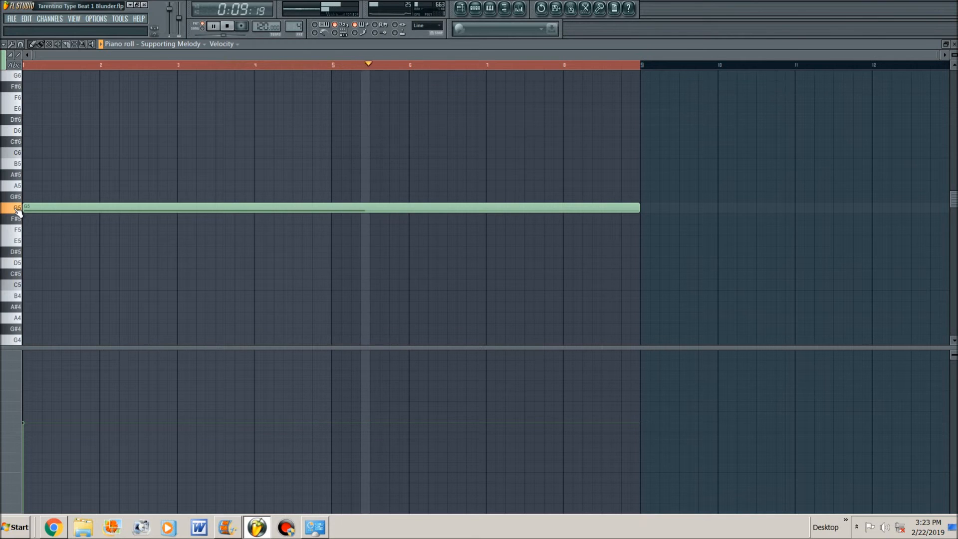
key(space)
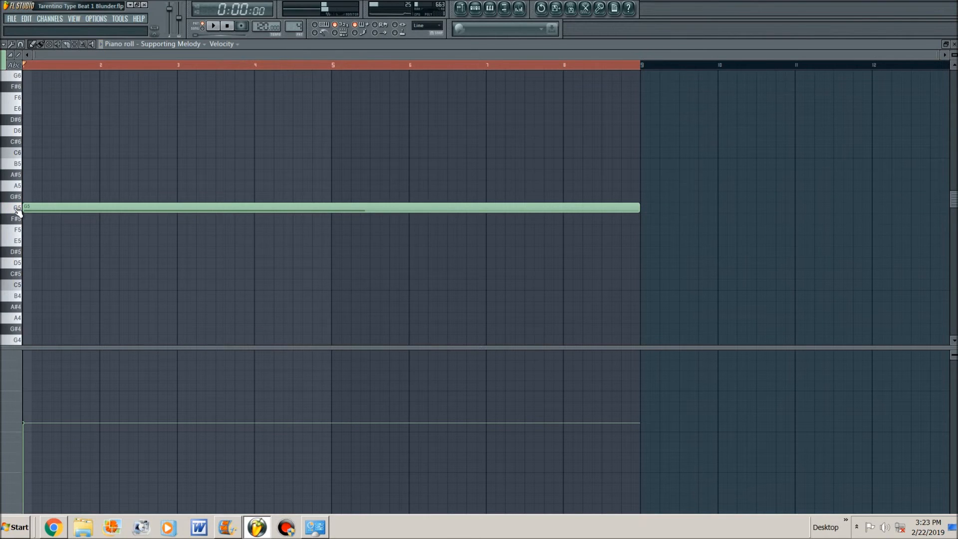
key(Escape)
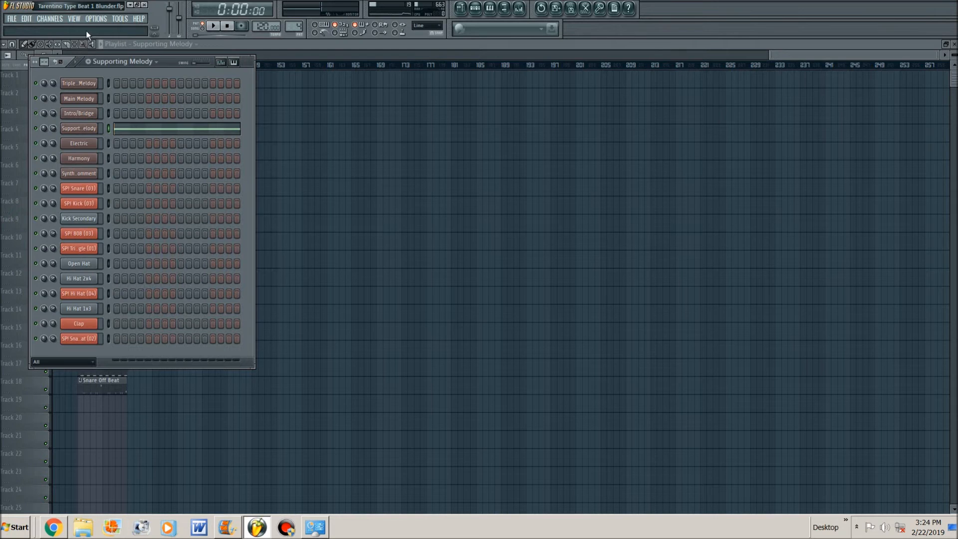
right_click(319, 243)
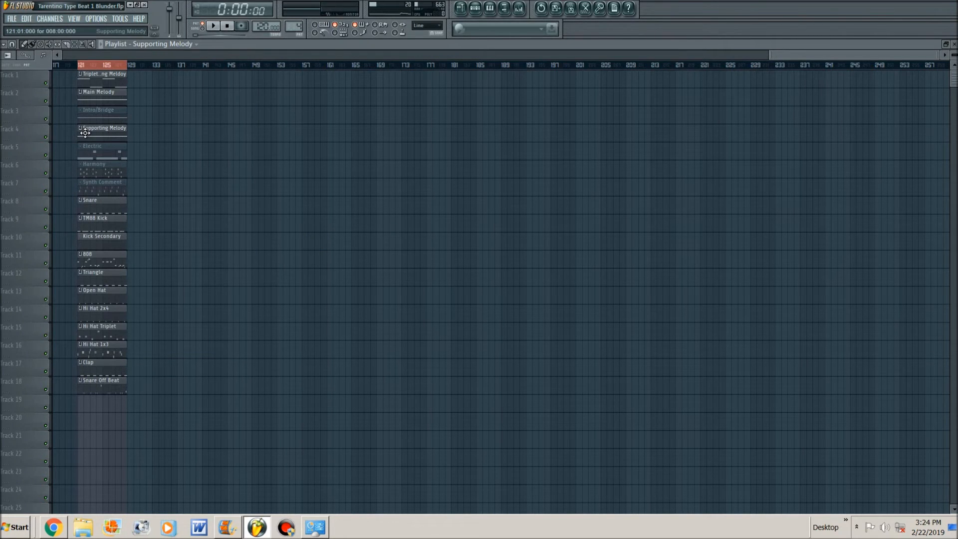
click(109, 131)
click(112, 174)
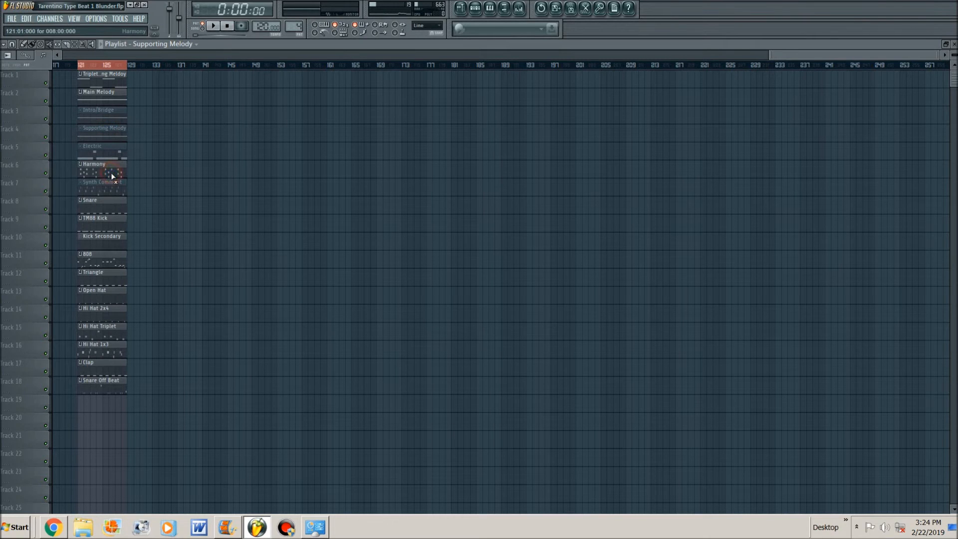
click(112, 176)
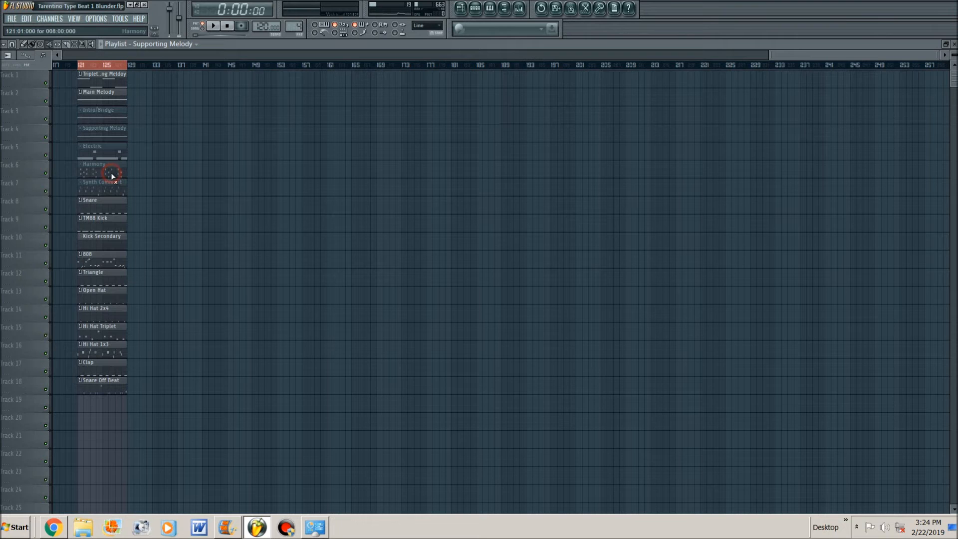
Look over the Triplet Supporting Meldoy notes and the Spire synth settings of its channel.
double_click(95, 86)
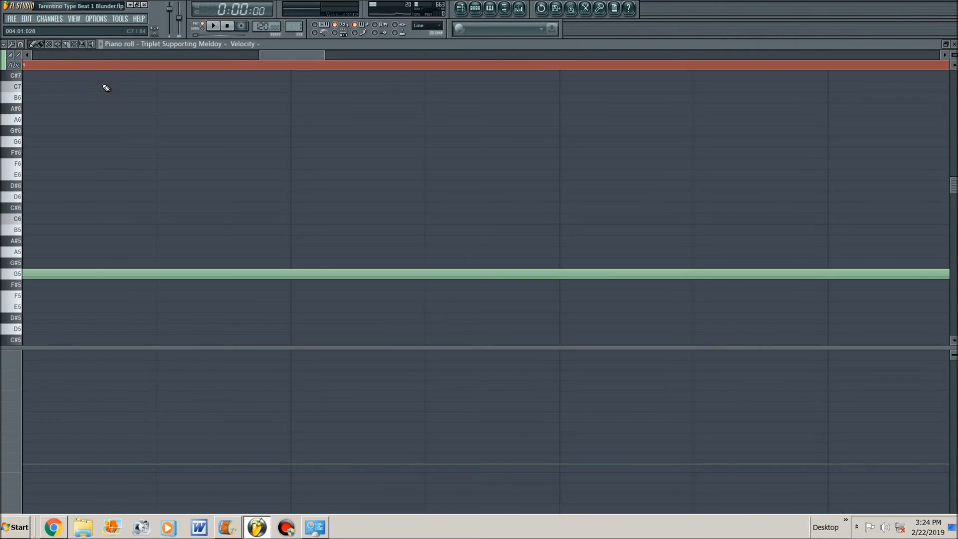
key(Escape)
right_click(314, 116)
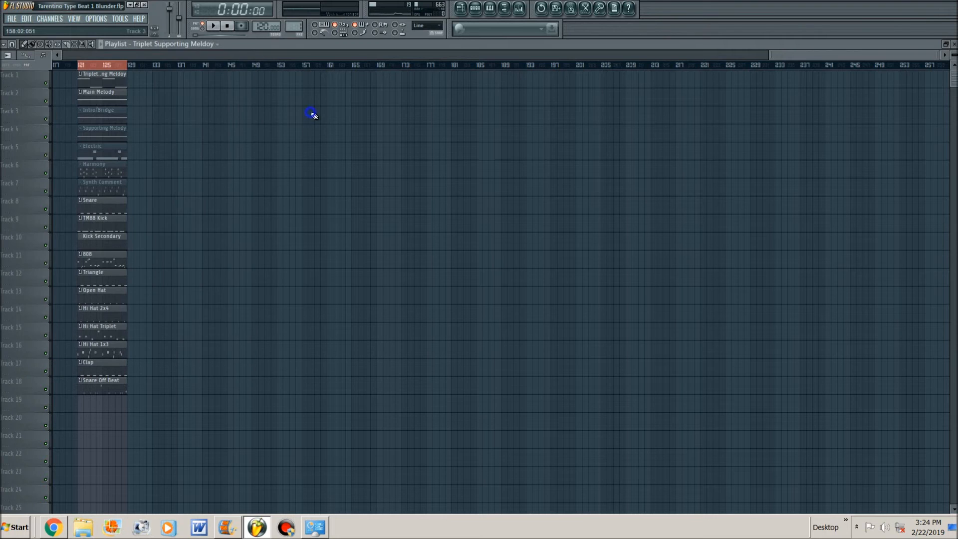
double_click(103, 80)
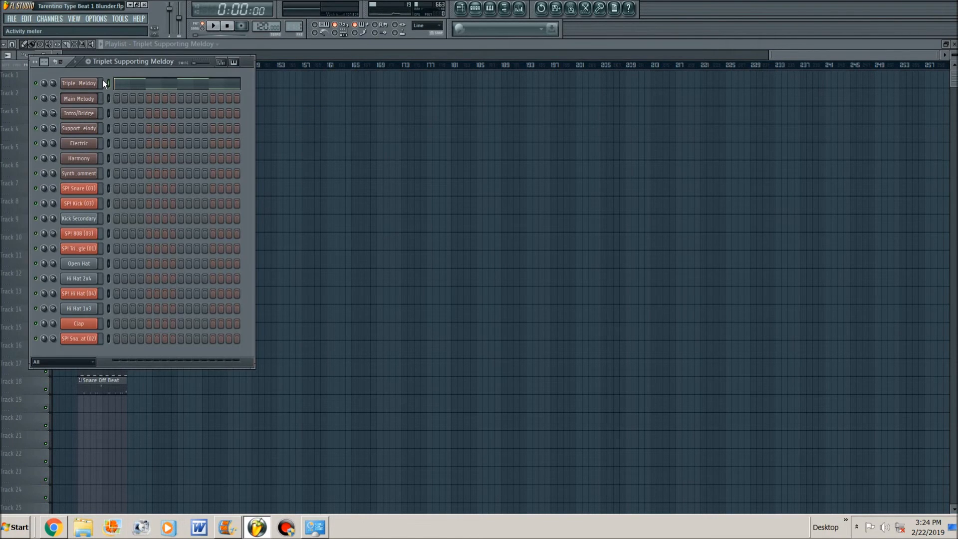
click(92, 85)
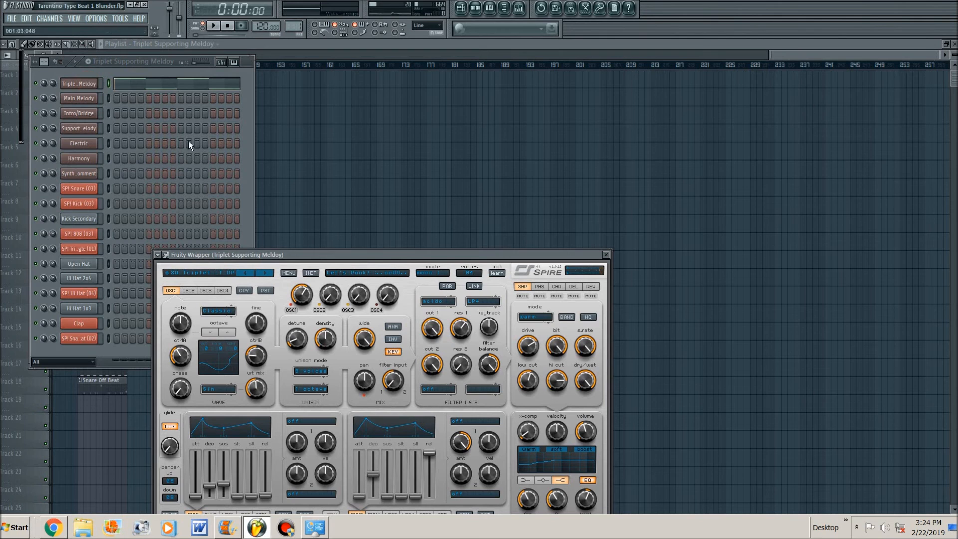
click(606, 255)
Select the Three Feelings motive preset in the Main Melody channel's Purity instrument and show its mixer insert.
click(80, 98)
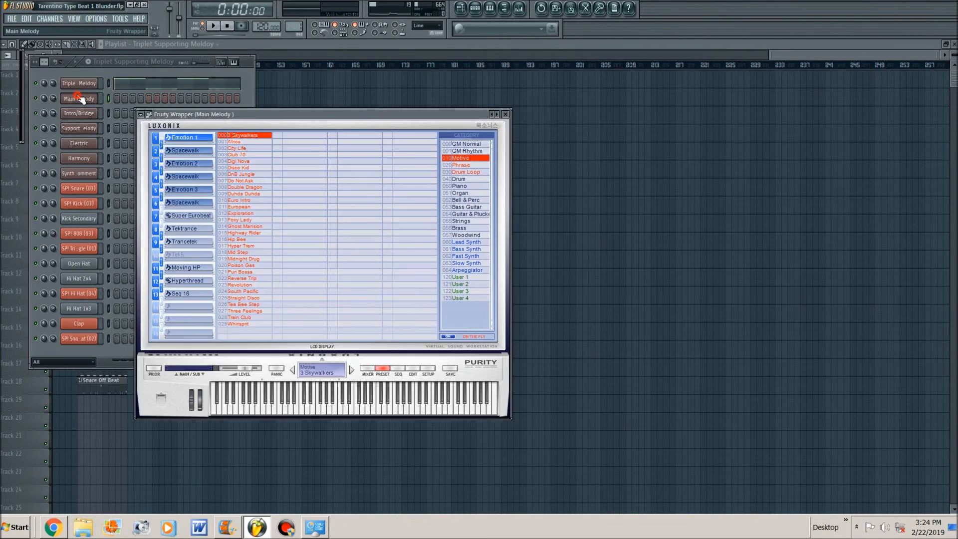
click(245, 311)
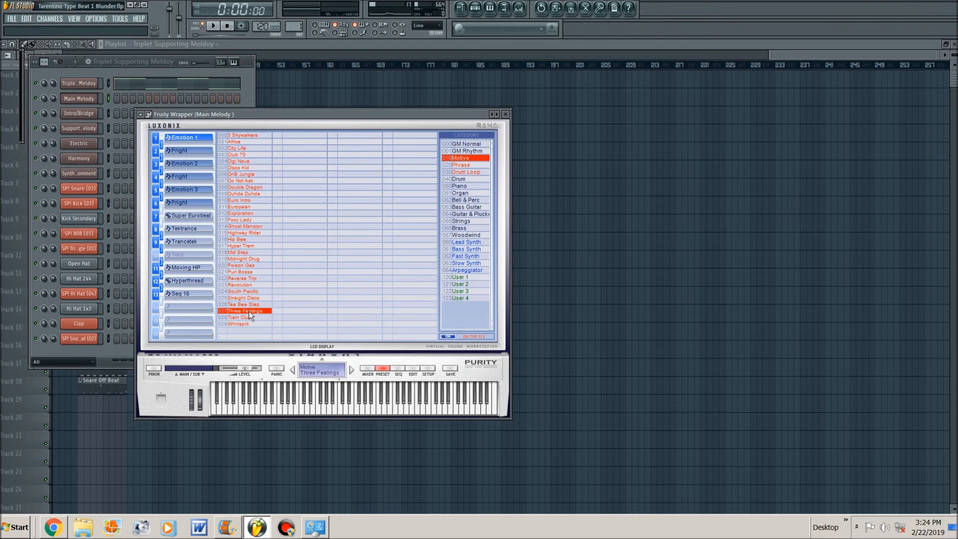
key(F9)
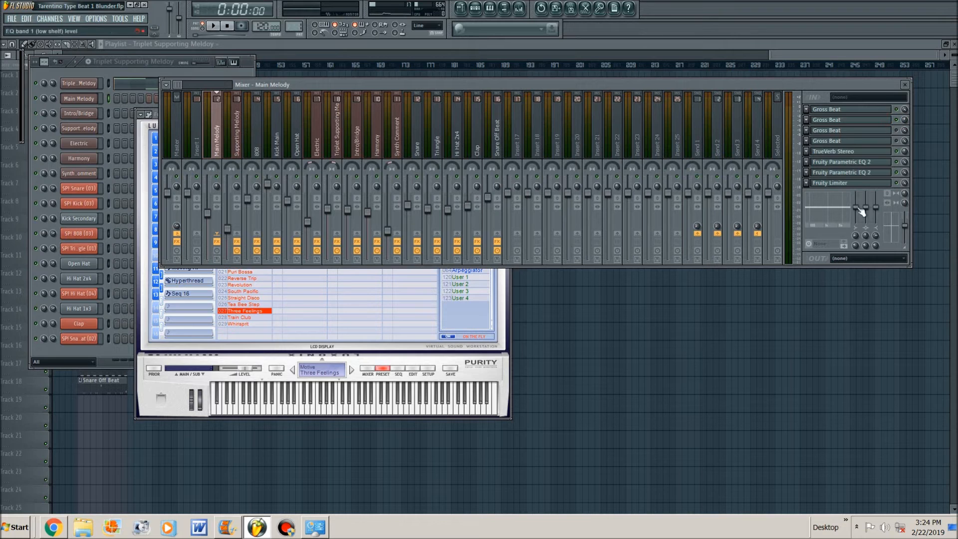
Play the playlist in song mode, audition the Triplet Supporting Meldoy and Main Melody tracks in isolation, and restore the other tracks.
key(space)
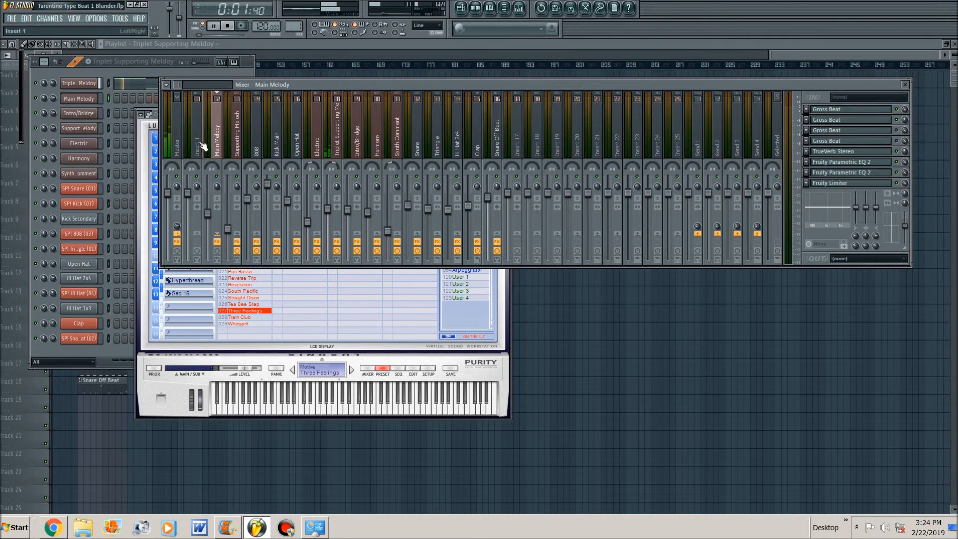
key(F12)
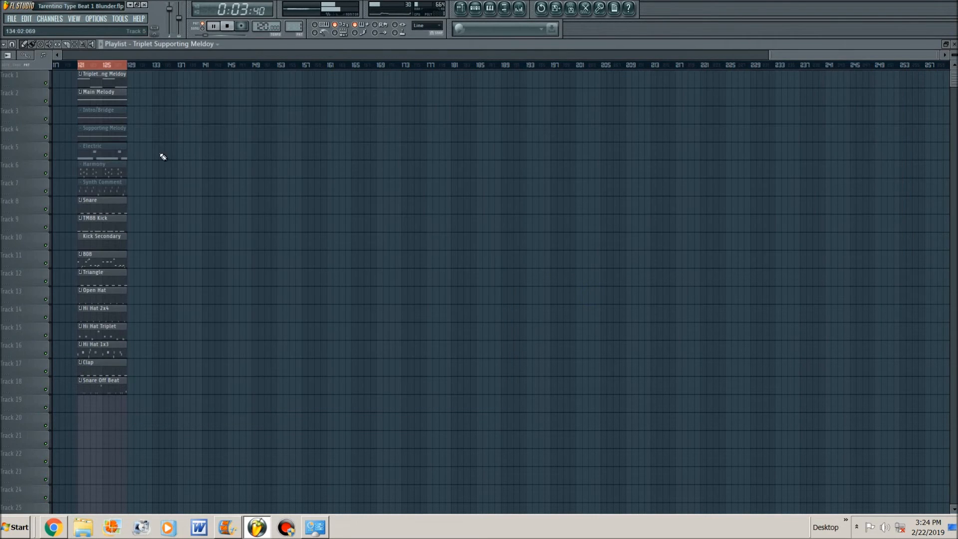
key(l)
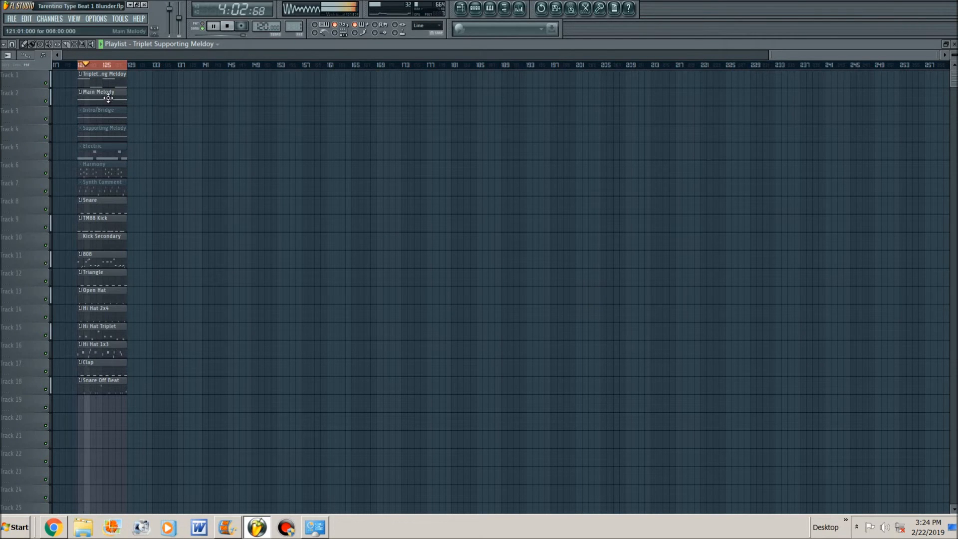
right_click(49, 84)
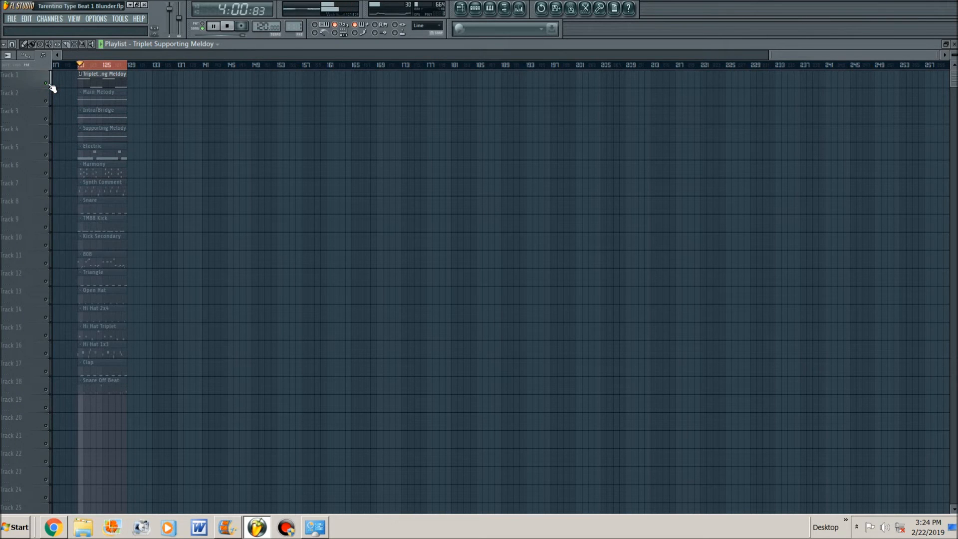
click(47, 101)
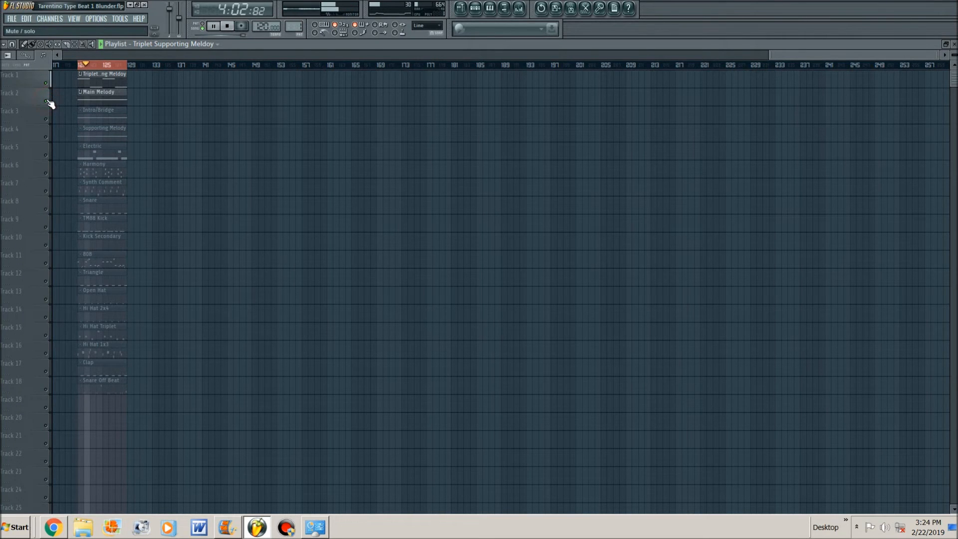
right_click(47, 101)
right_click(47, 101)
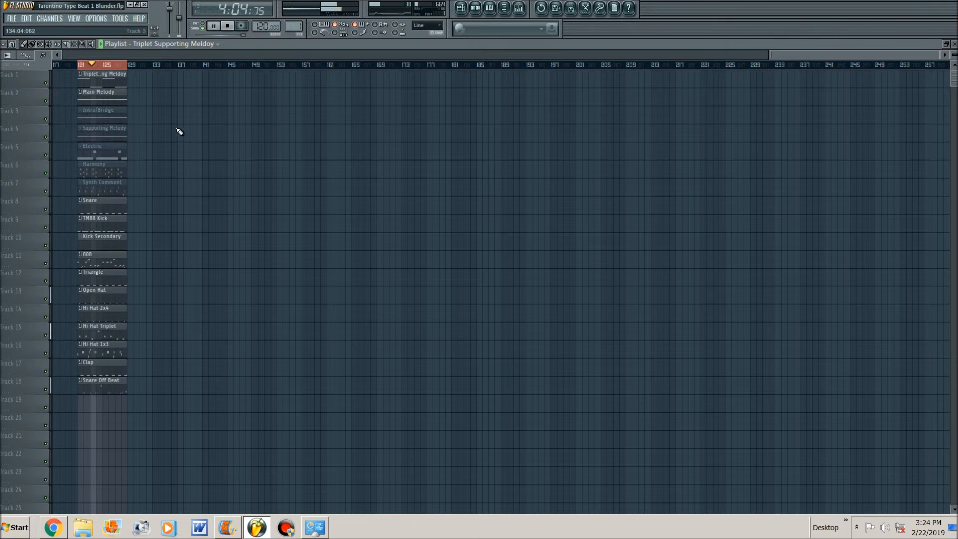
Stop playback, mute every playlist clip except Main Melody, and play the Main Melody clip alone.
key(space)
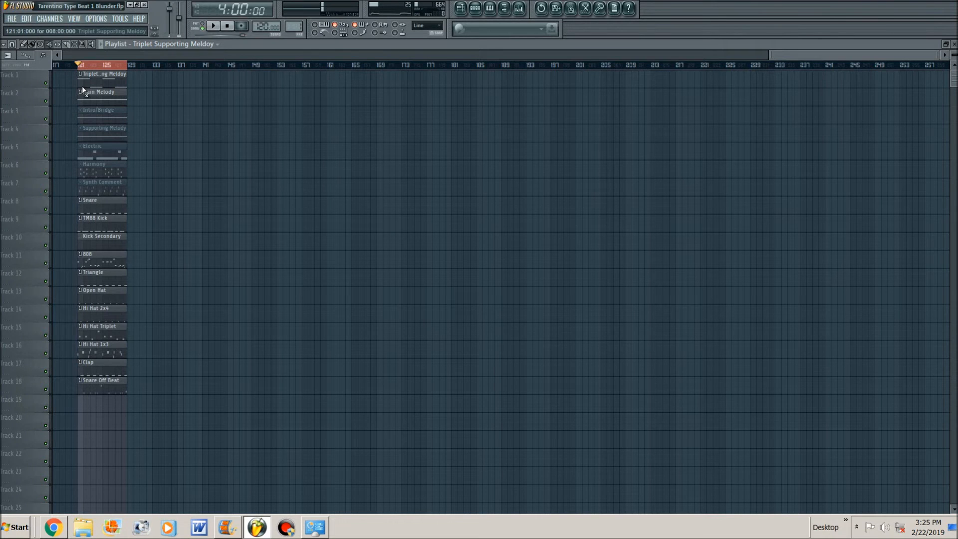
click(101, 79)
drag(107, 159, 133, 448)
key(space)
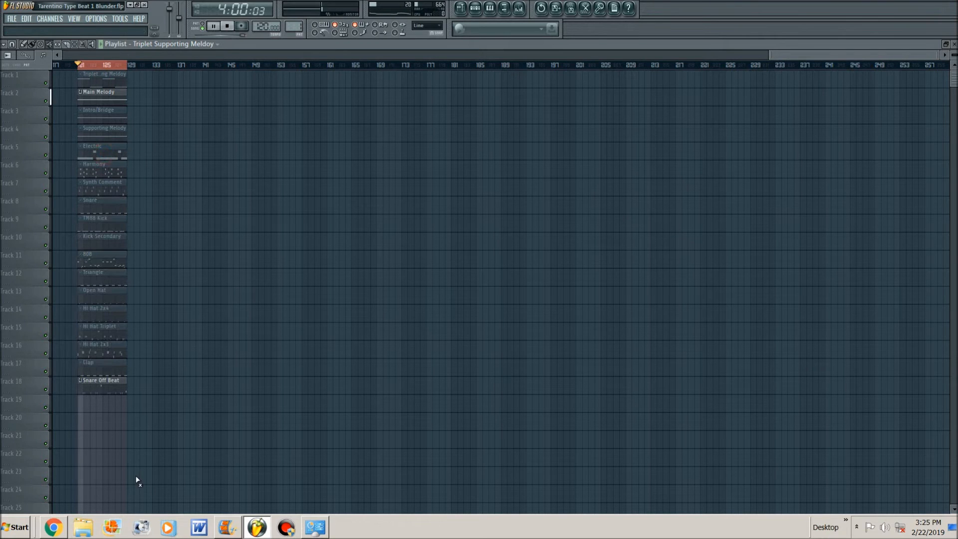
click(111, 389)
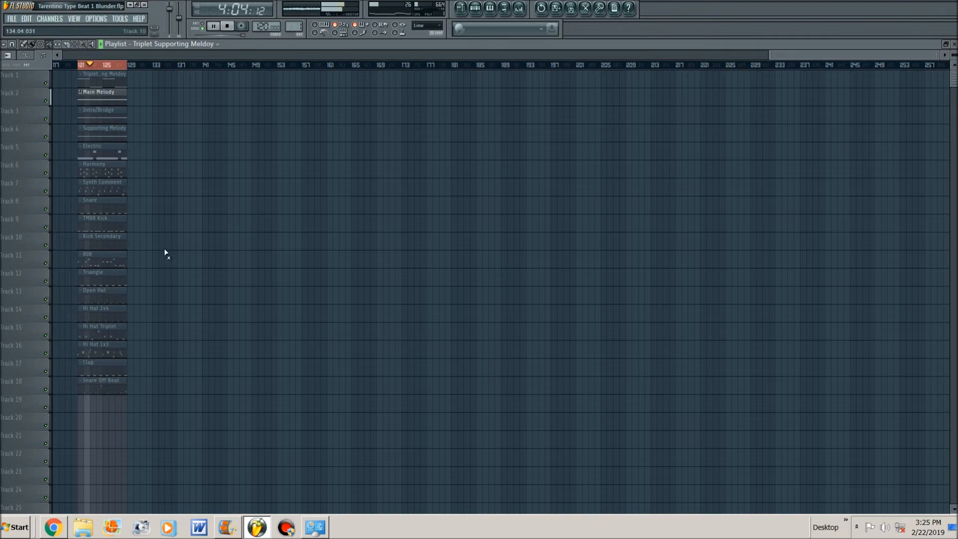
Unmute the Snare, TM88 Kick and all remaining drum and 808 clips under the Main Melody, and stop playback.
click(103, 221)
click(100, 202)
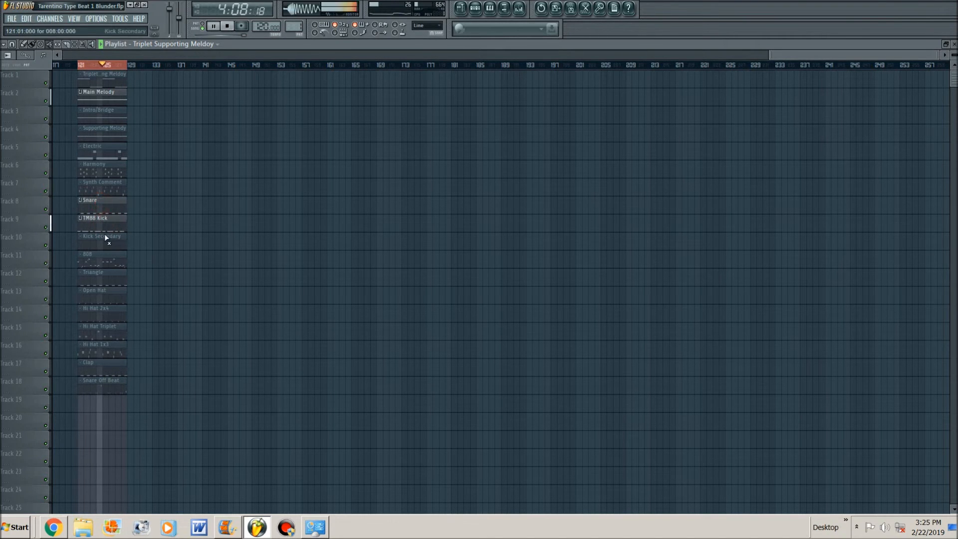
drag(107, 242, 114, 431)
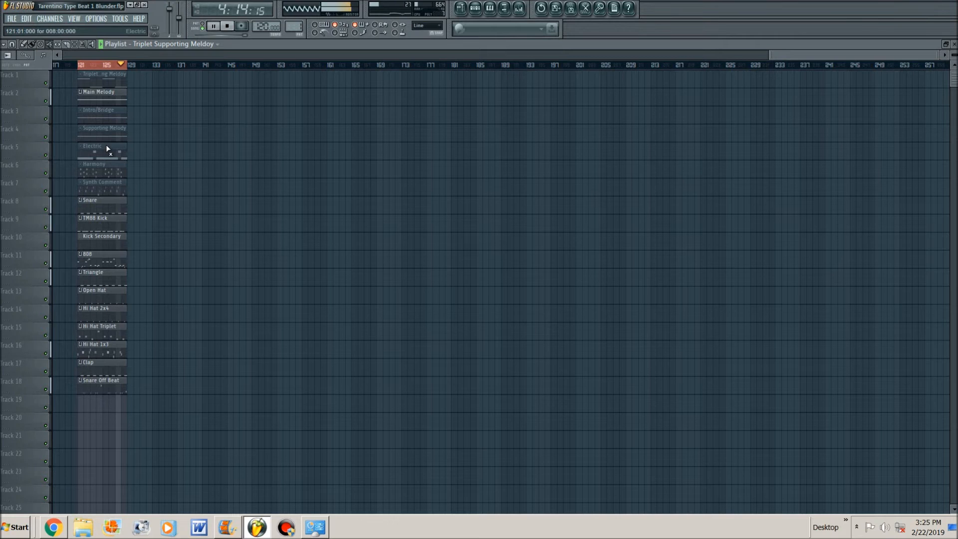
key(space)
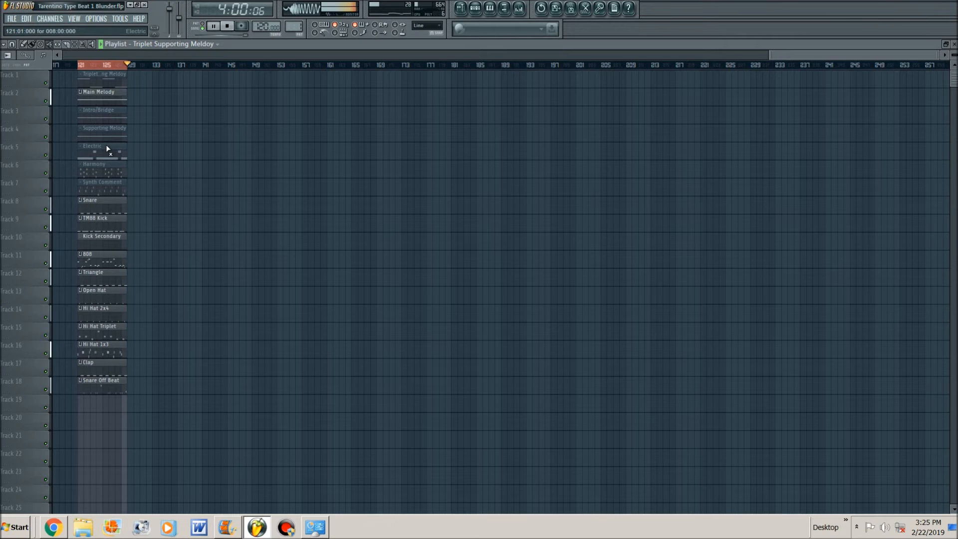
Unmute the Harmony and Synth Comment clips and play them with the drums and Main Melody.
click(105, 173)
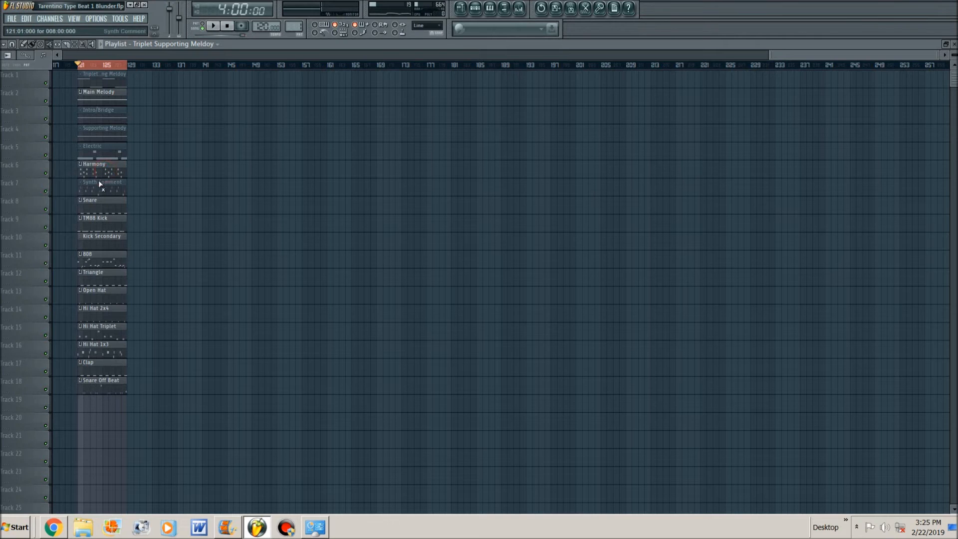
click(106, 192)
key(p)
key(space)
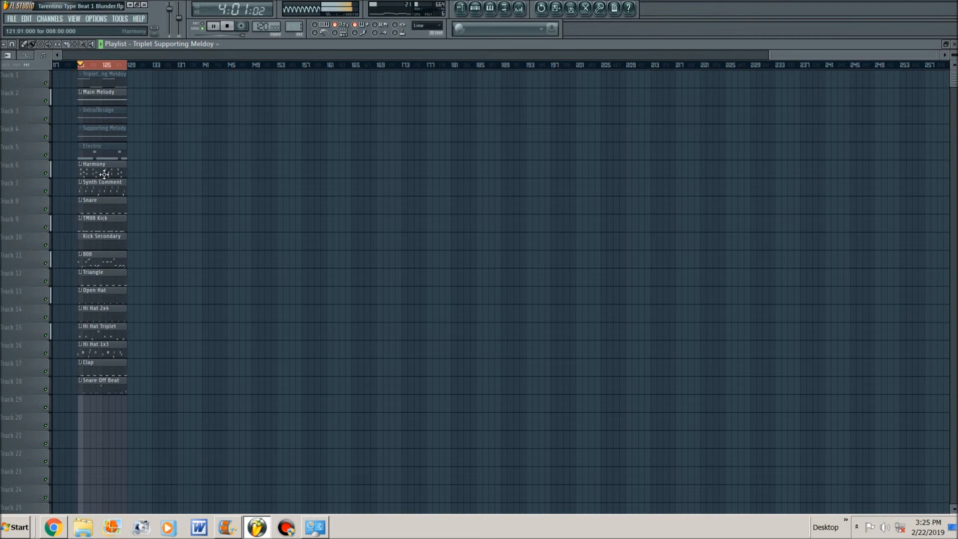
Look over the Harmony clip's notes in the piano roll during playback, and return to the playlist.
double_click(103, 172)
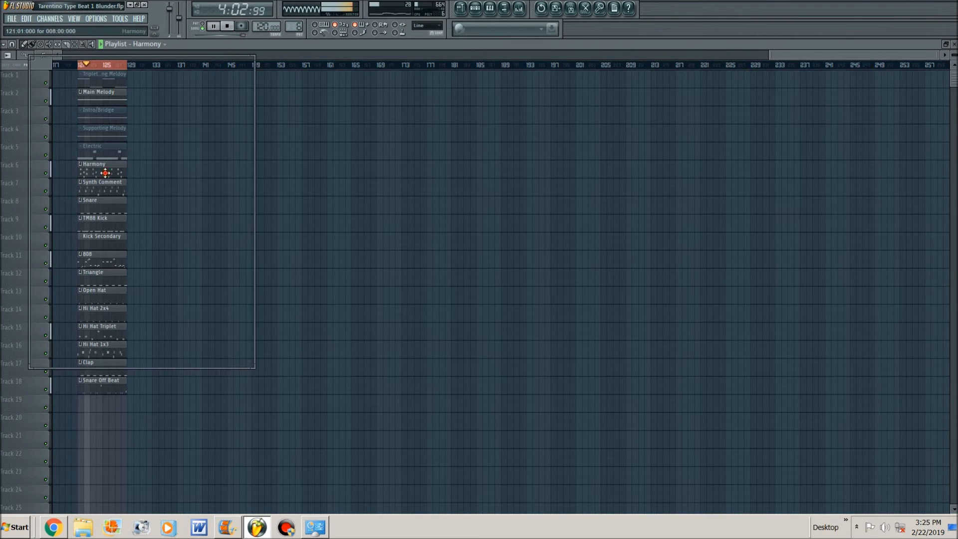
ctrl+right_click(108, 177)
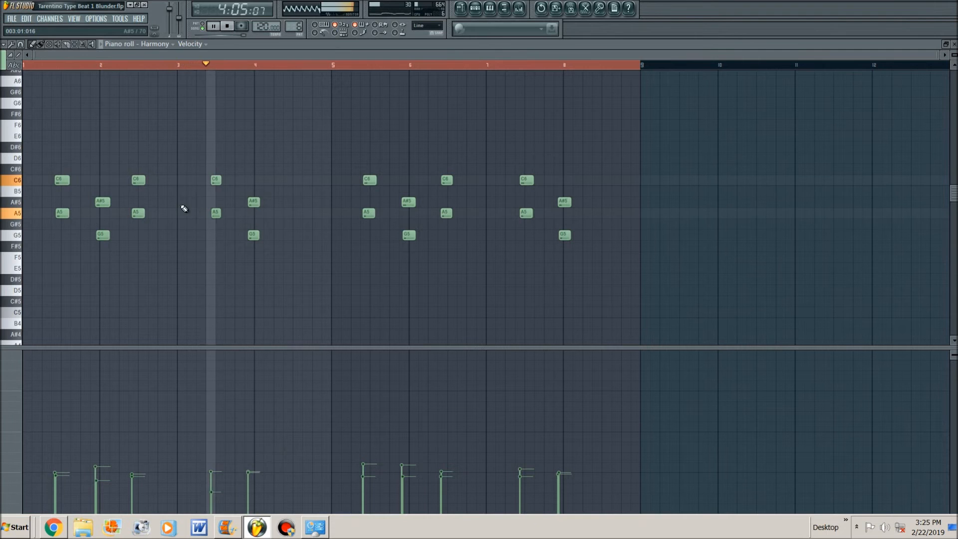
key(space)
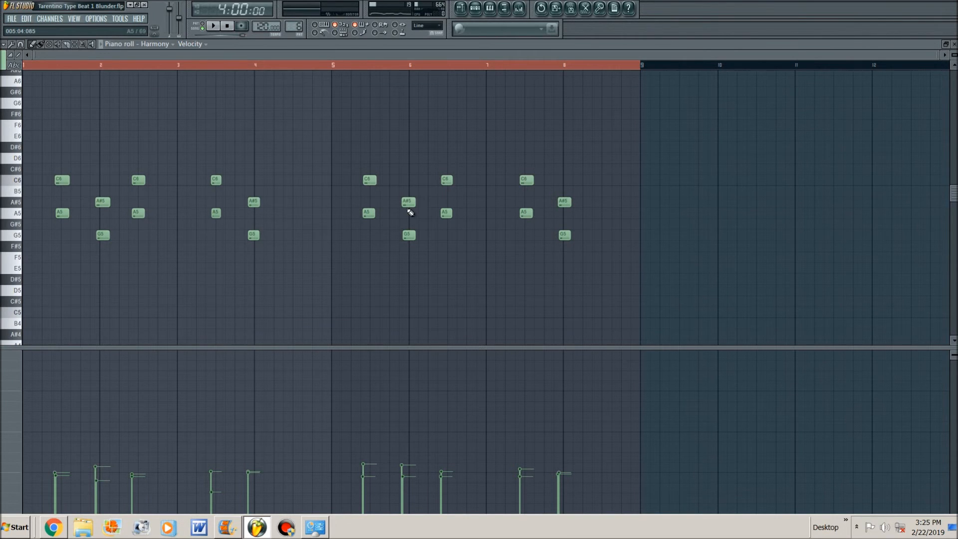
key(Escape)
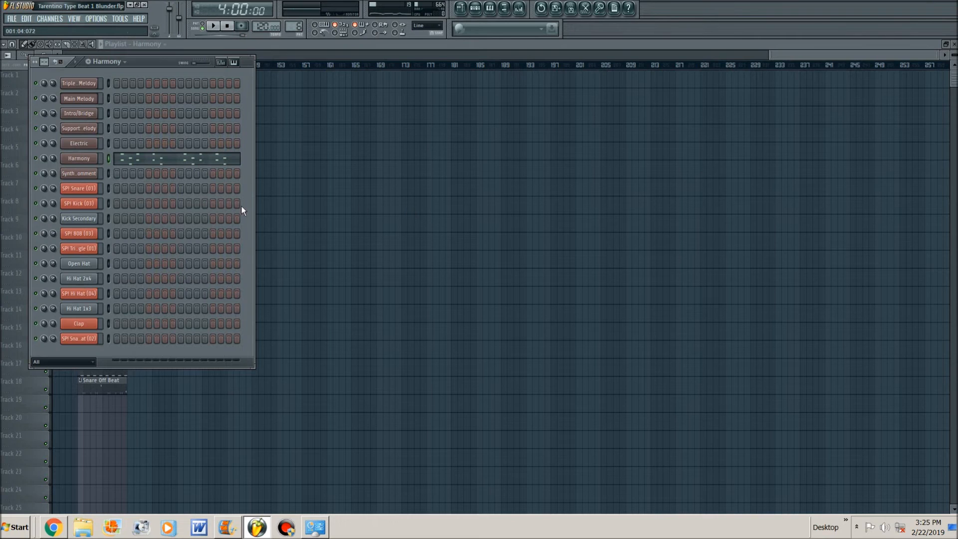
key(F6)
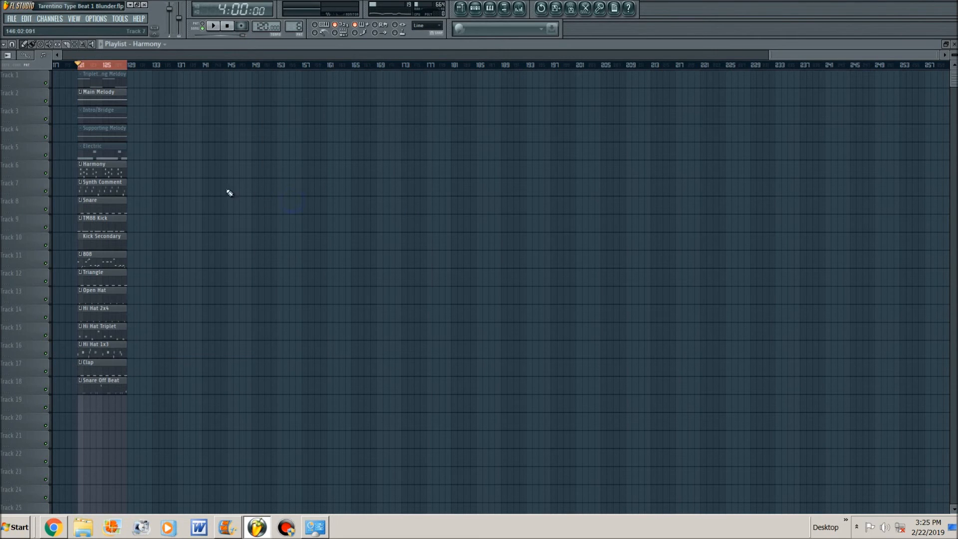
Unmute the Electric clip and the Supporting Melody clip in turn, auditioning the mix after each.
click(104, 157)
key(space)
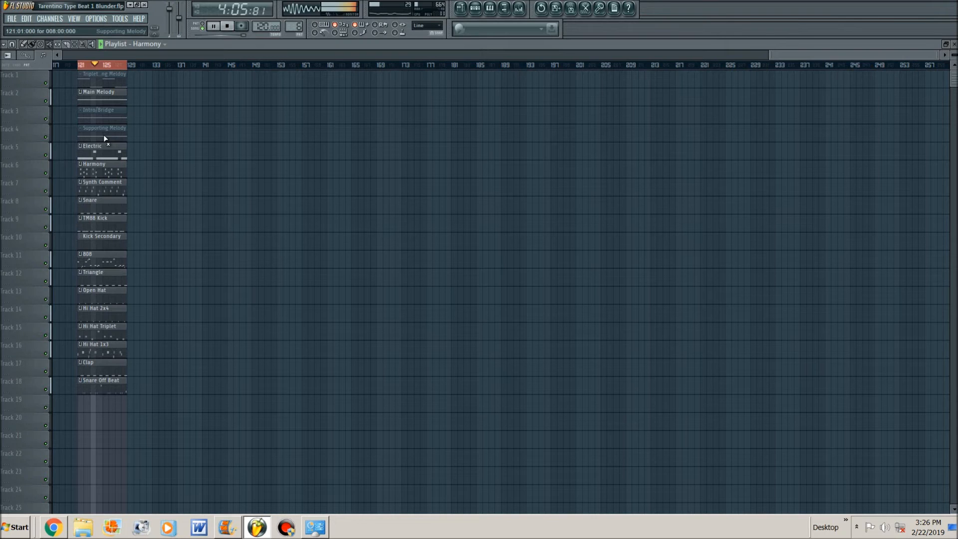
key(space)
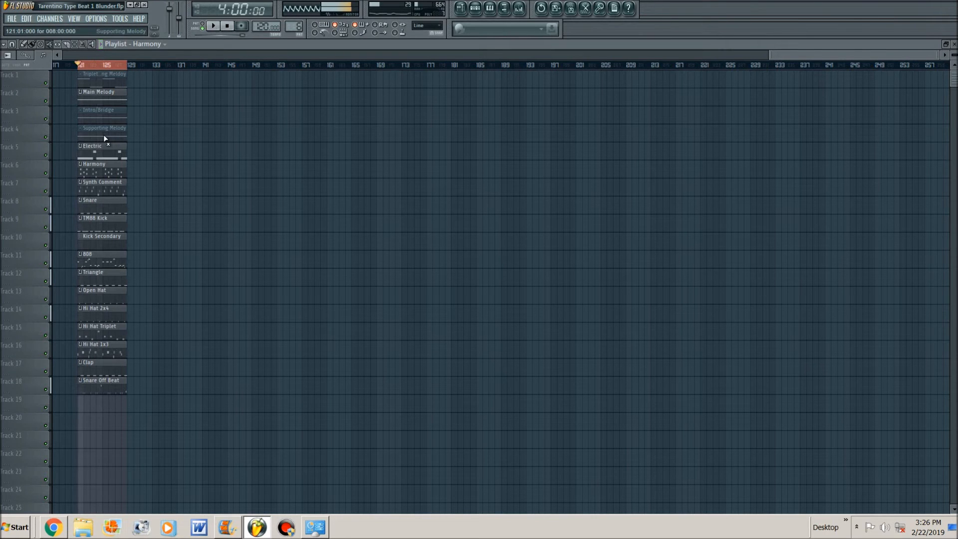
click(97, 134)
key(space)
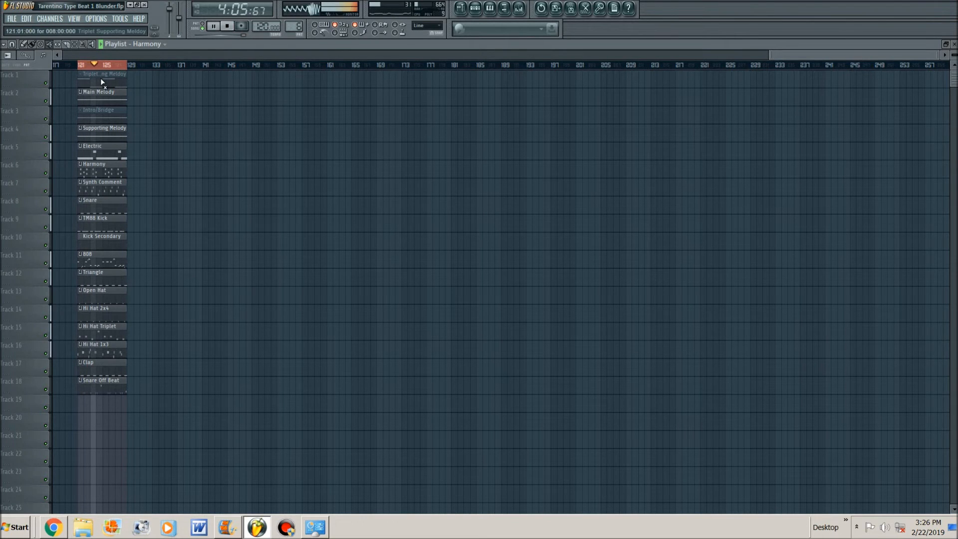
key(space)
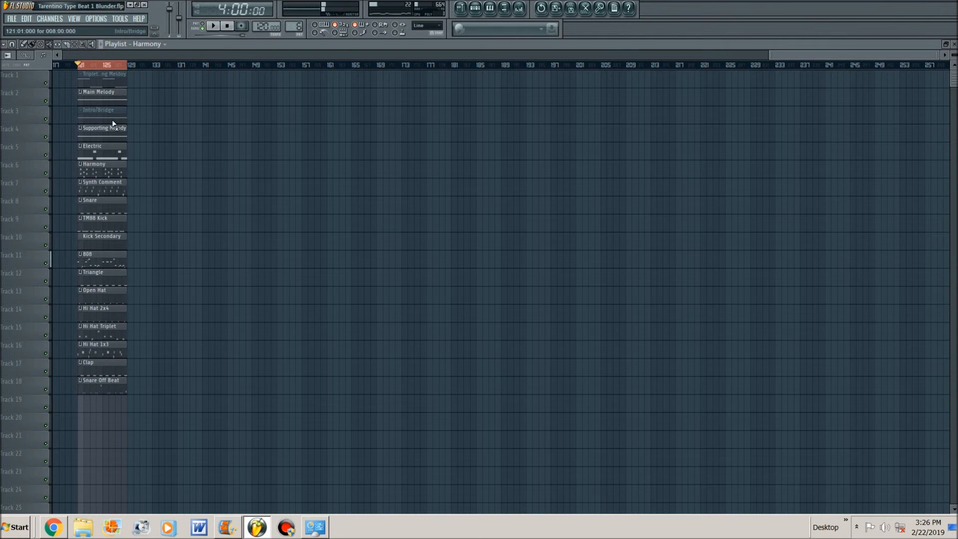
Swap the Main Melody clip for Triplet Supporting Meldoy, audition the mix, and unmute Main Melody again before stopping.
click(101, 98)
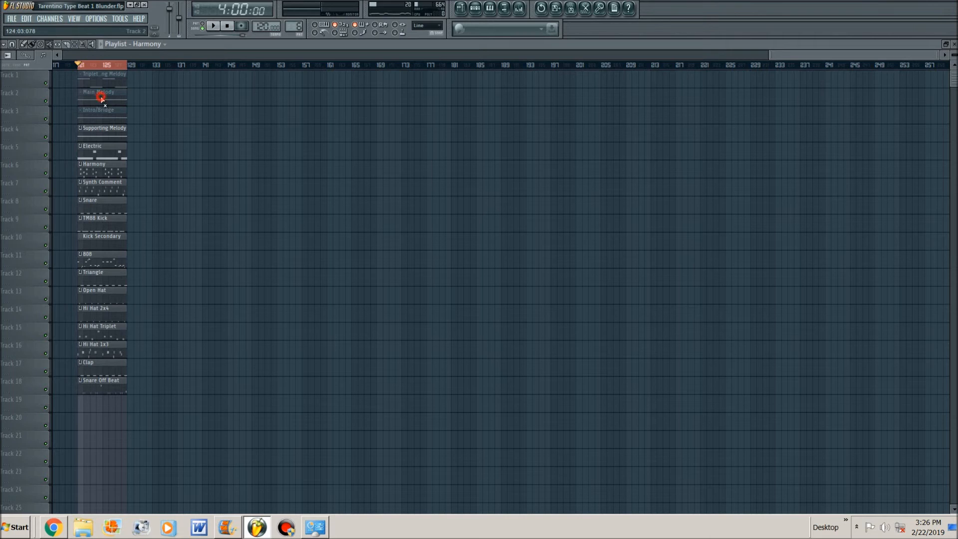
click(98, 80)
key(space)
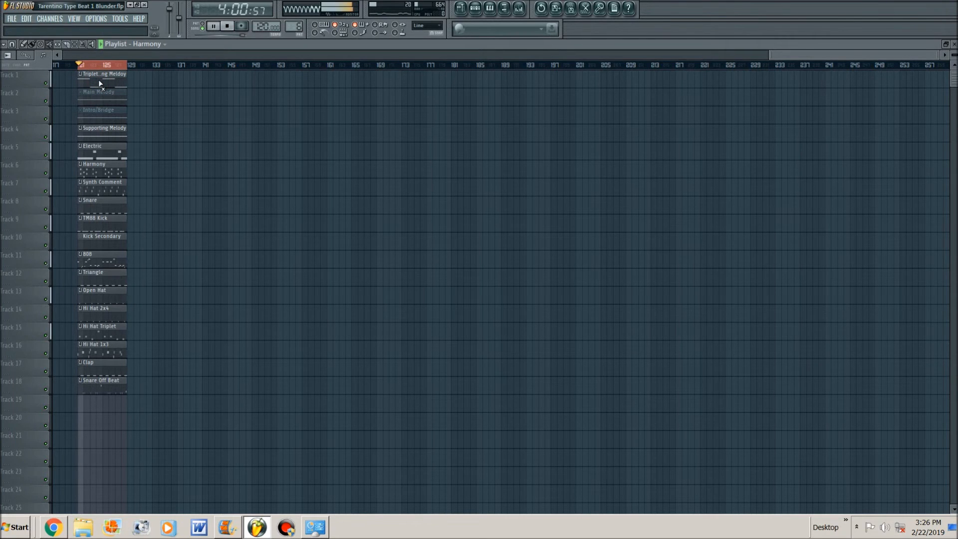
click(100, 103)
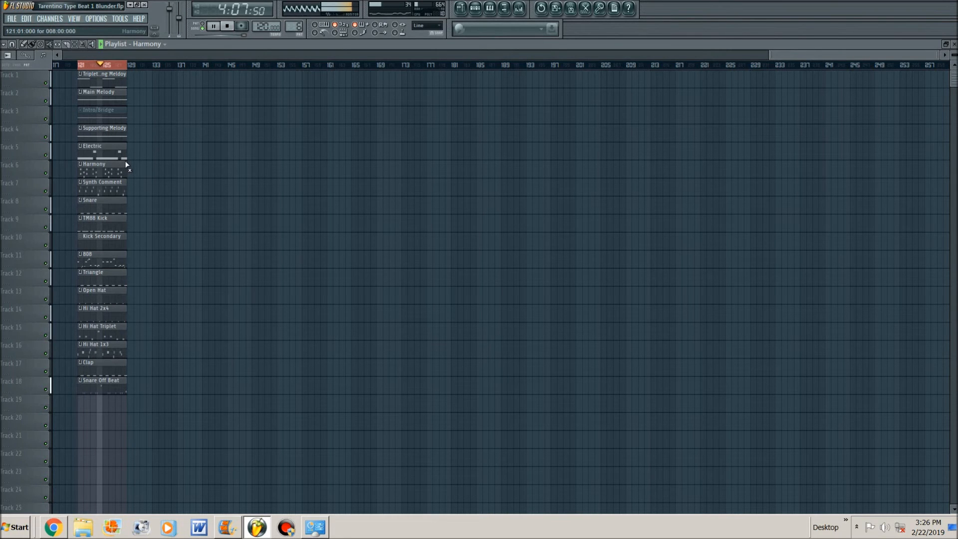
key(space)
click(228, 30)
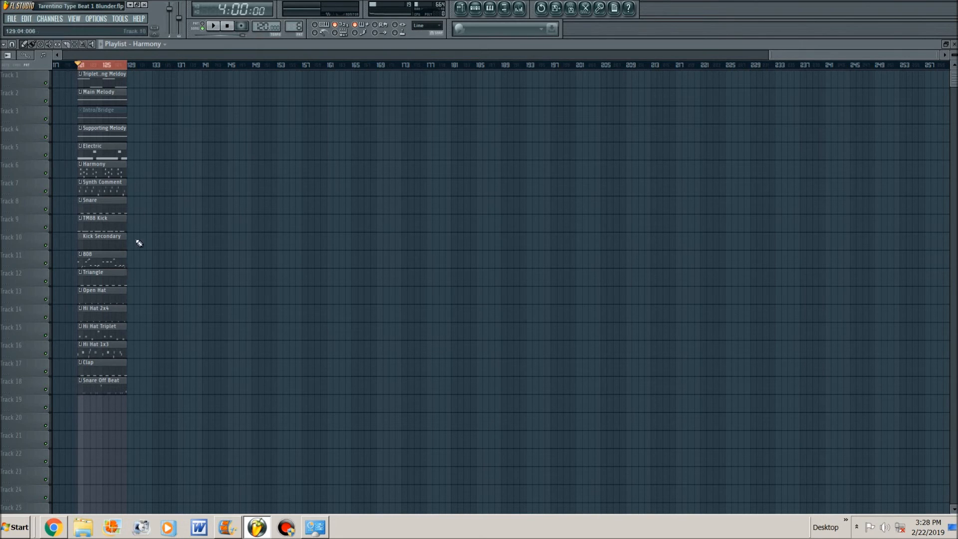
Clear the playlist's time selection around bars 121–129, return to the song start, and bring the full arrangement into view.
click(97, 66)
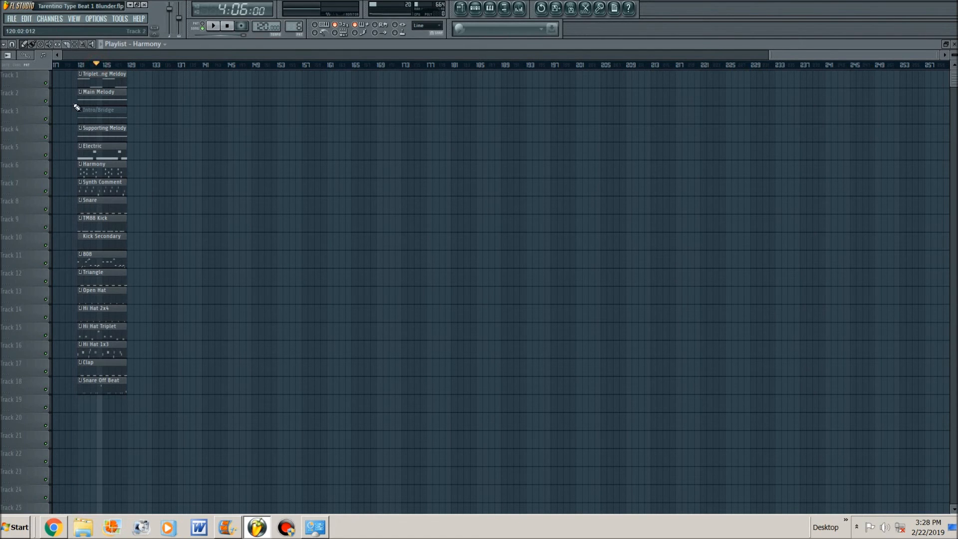
click(228, 26)
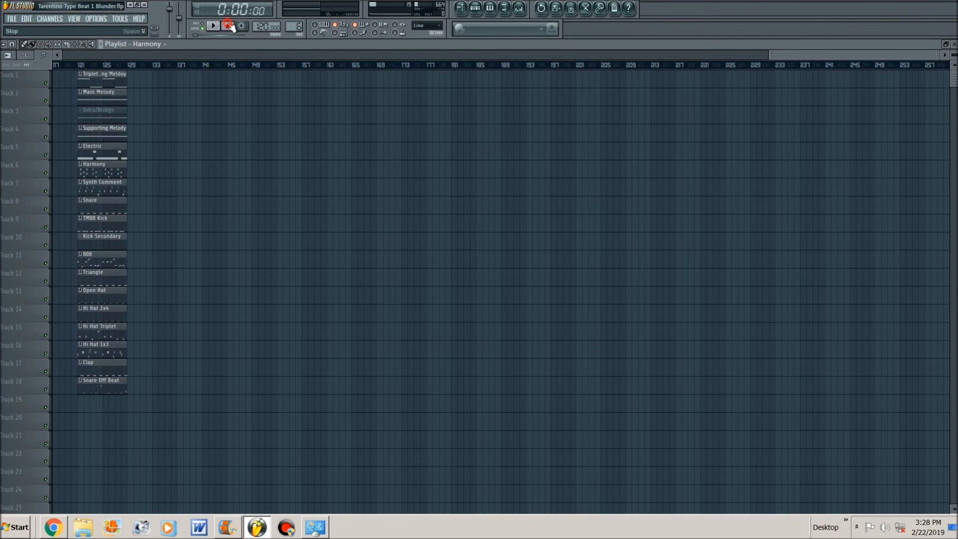
key(space)
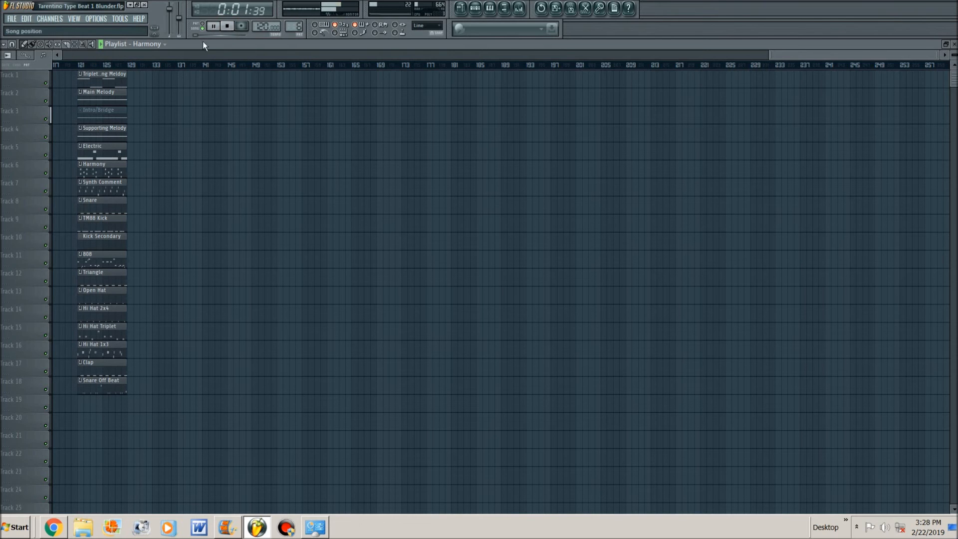
key(space)
scroll(59, 112, left, 5)
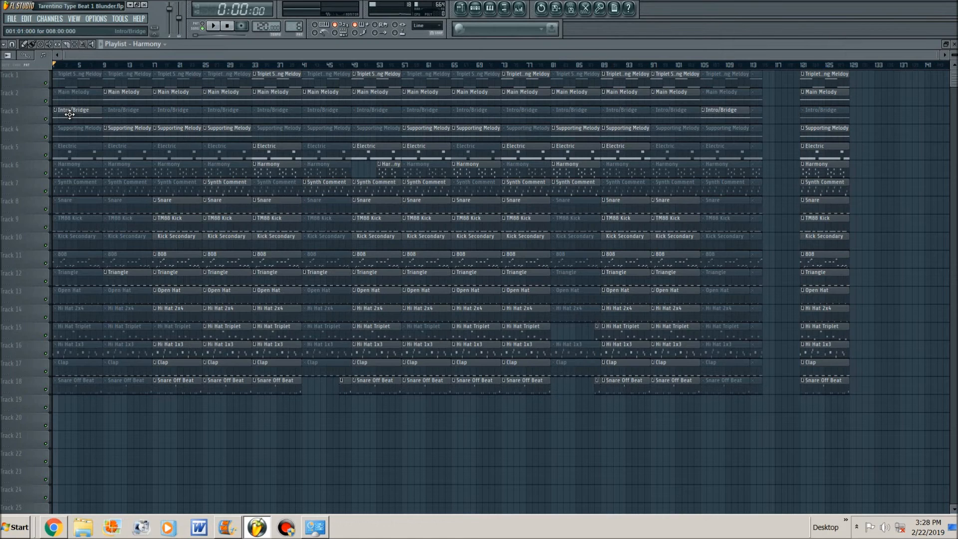
Audition the opening Intro/Bridge clip and show the effects on the Intro/Bridge mixer insert.
key(space)
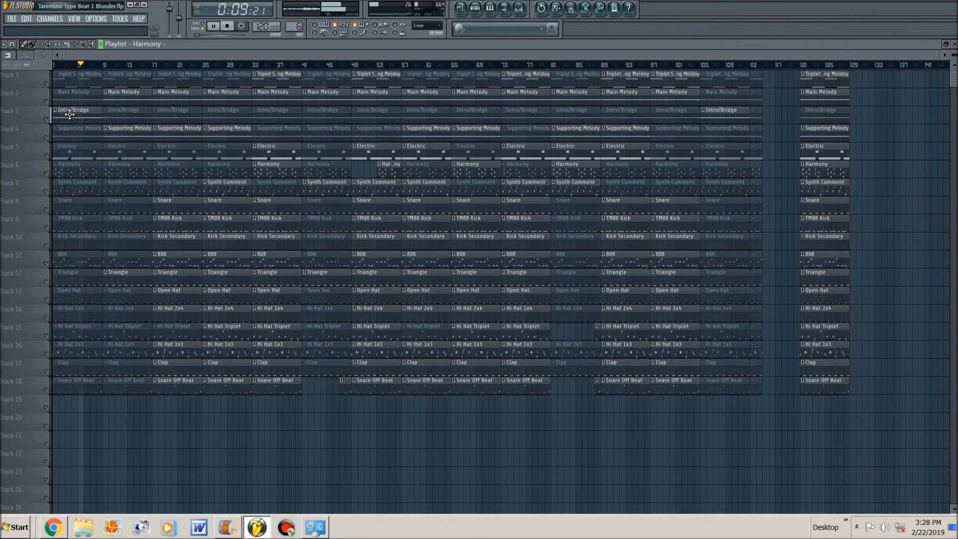
key(space)
key(F9)
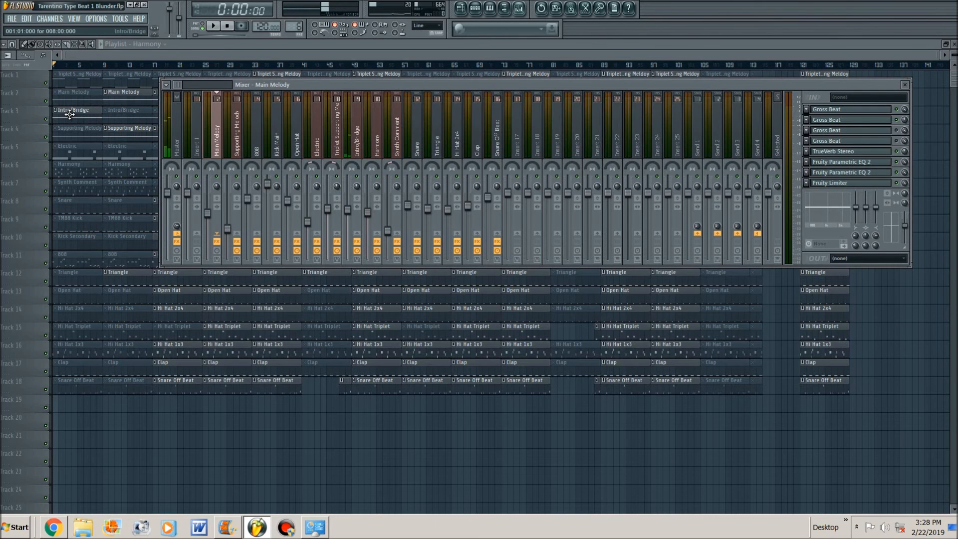
click(356, 150)
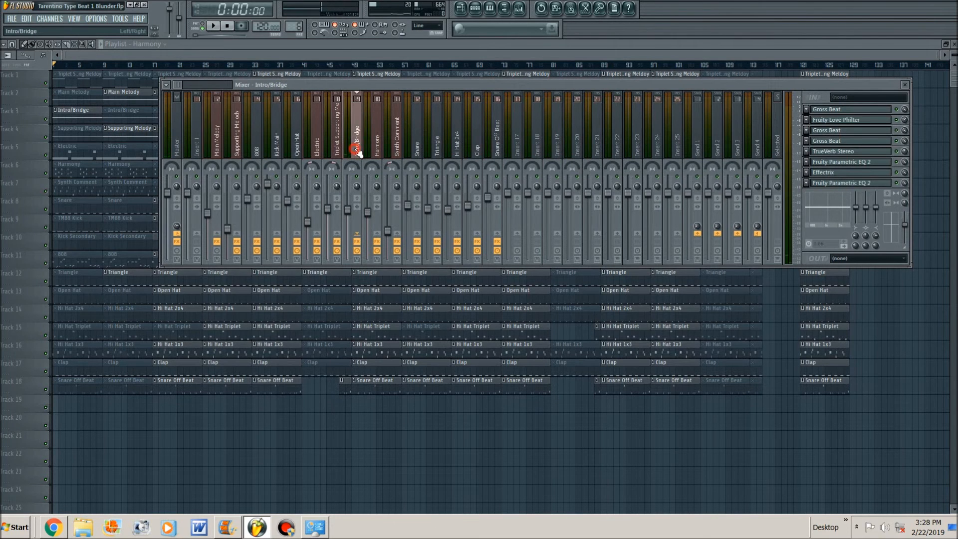
Play the whole arrangement from the start through the closing Intro/Bridge section with the mixer closed, and stop.
key(space)
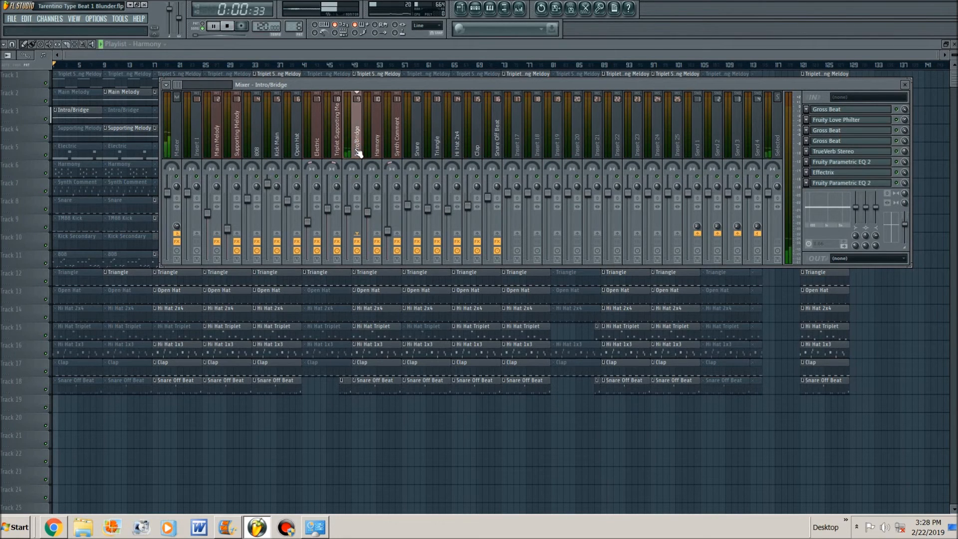
click(126, 431)
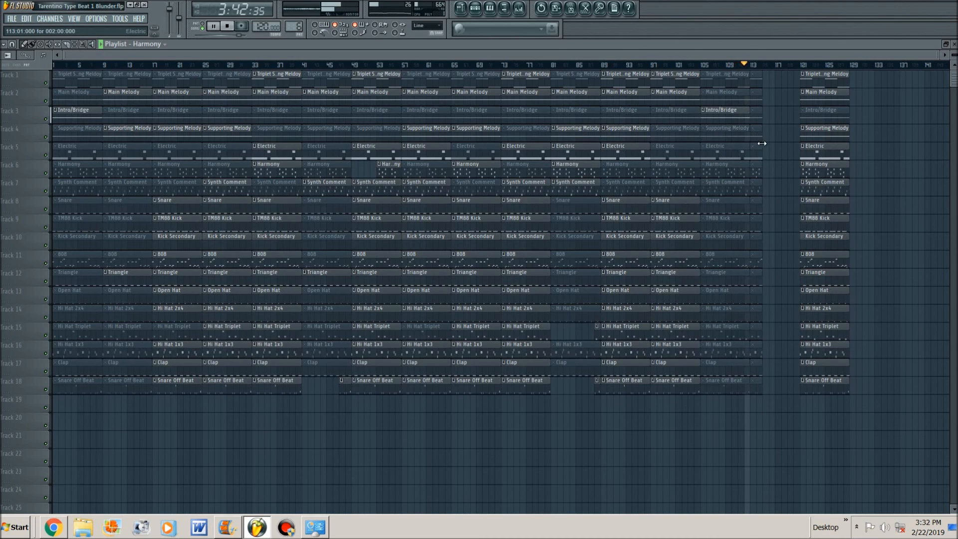
key(space)
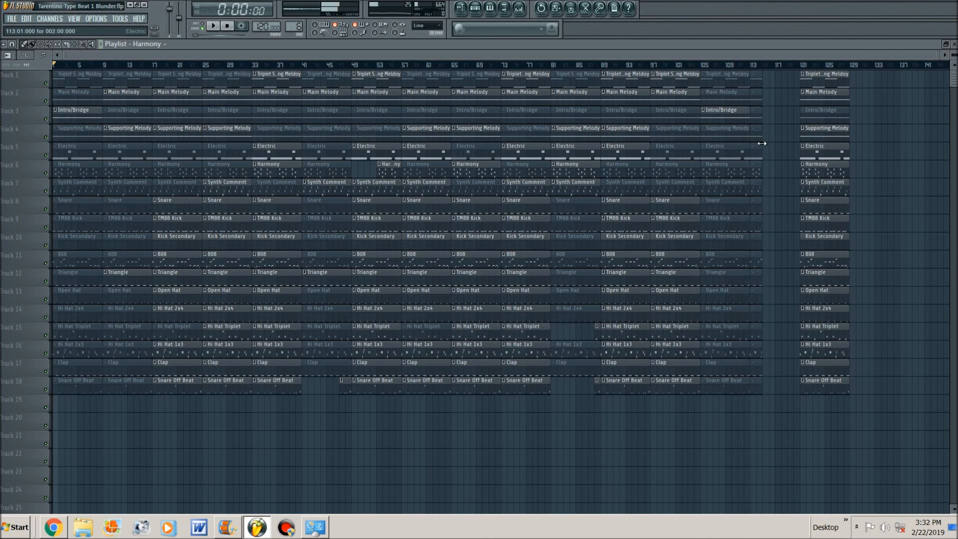
click(230, 28)
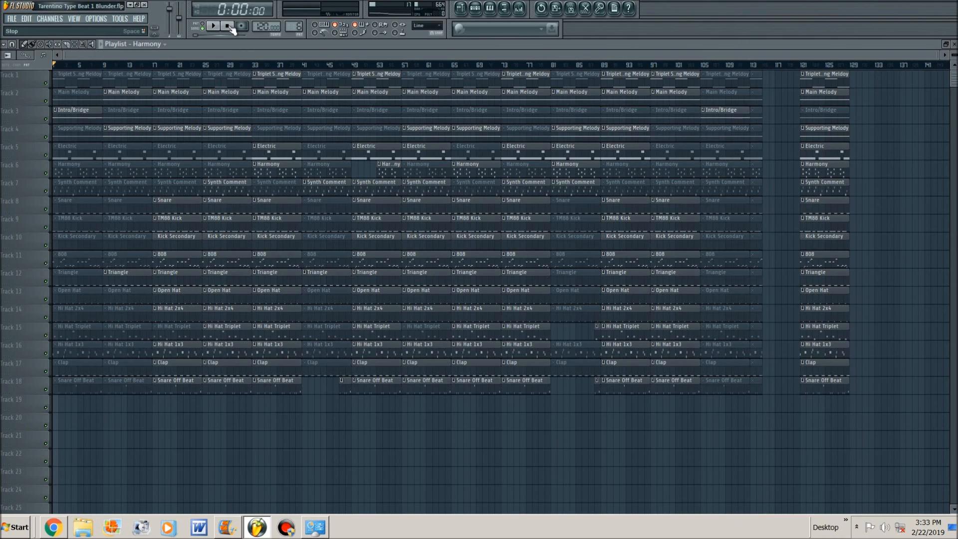
Set the tempo to 123 BPM, audition the song from the start and from bar 17, and stop playback.
click(265, 27)
drag(265, 26, 265, 25)
click(216, 28)
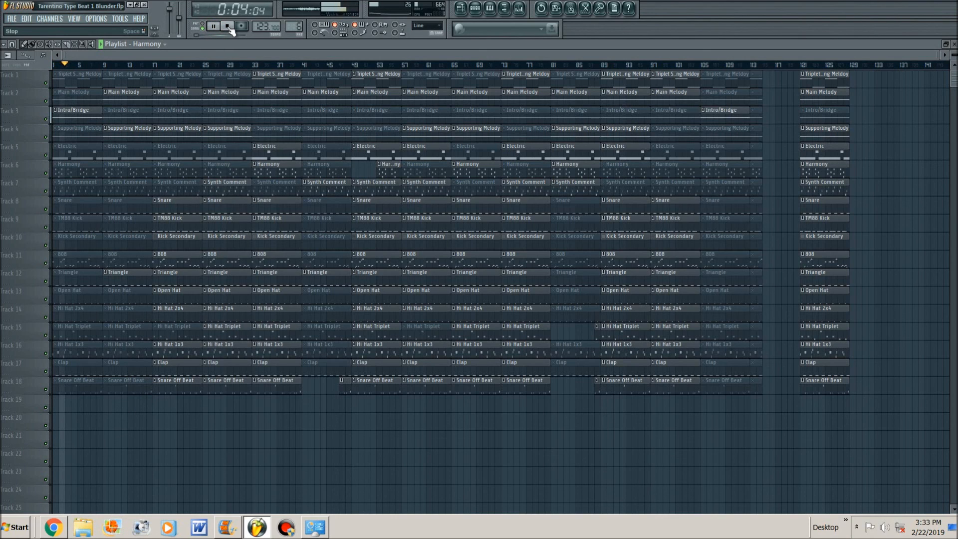
click(153, 65)
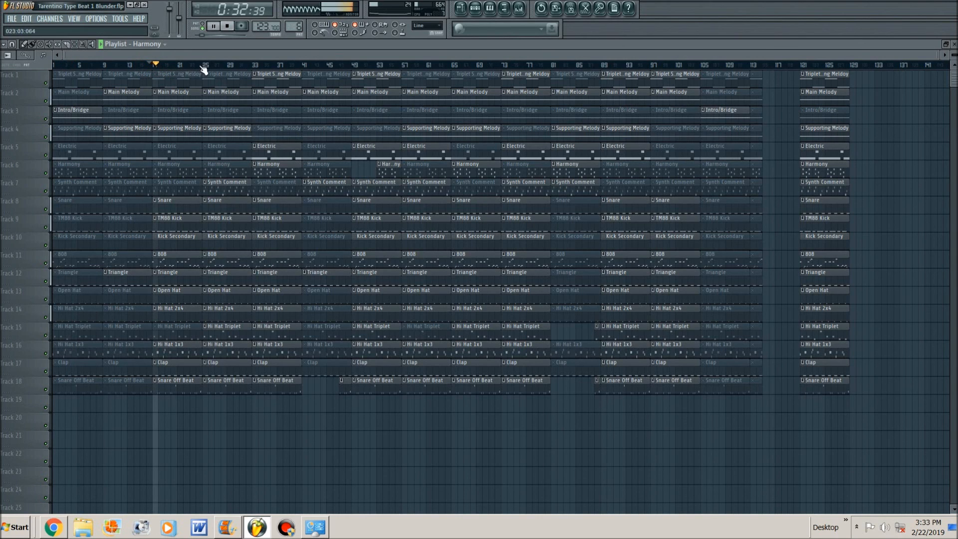
double_click(232, 29)
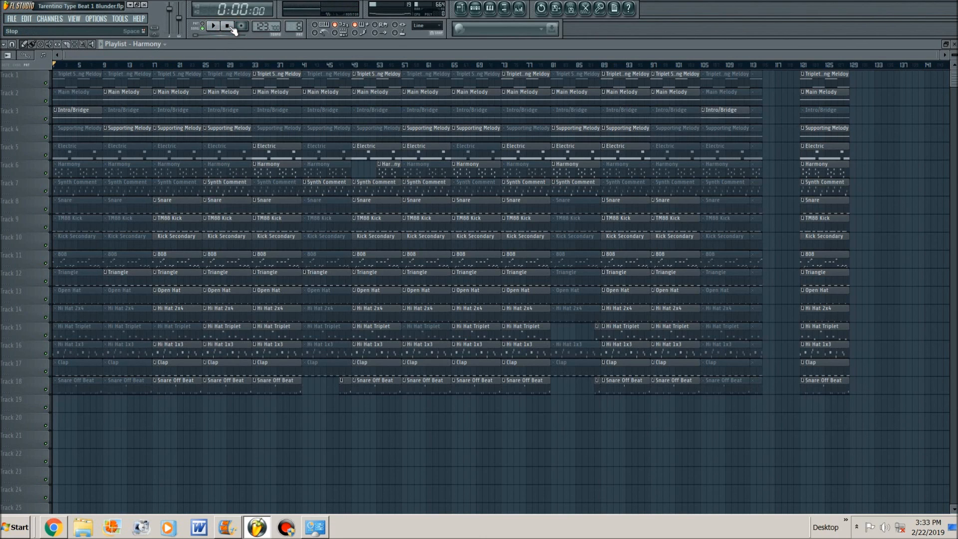